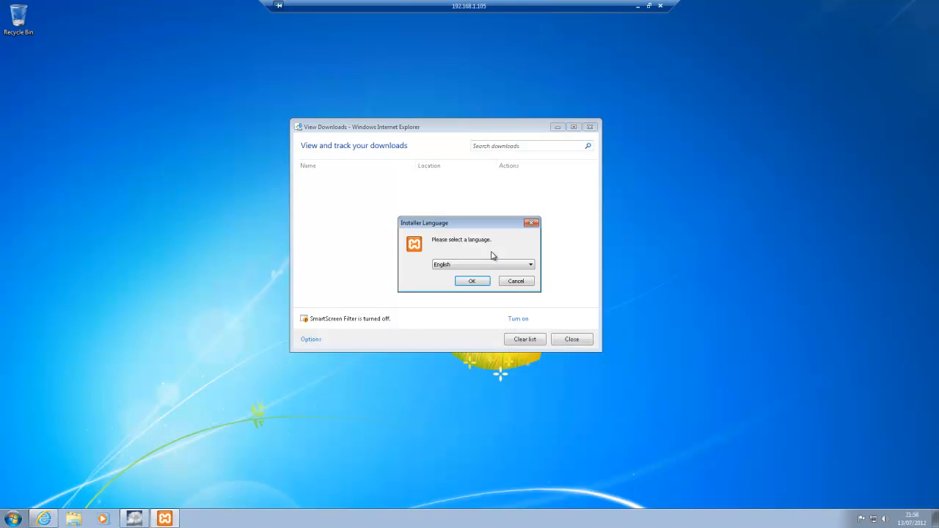
Step: Choose English as the installer language and acknowledge the User Account Control notice
click(502, 271)
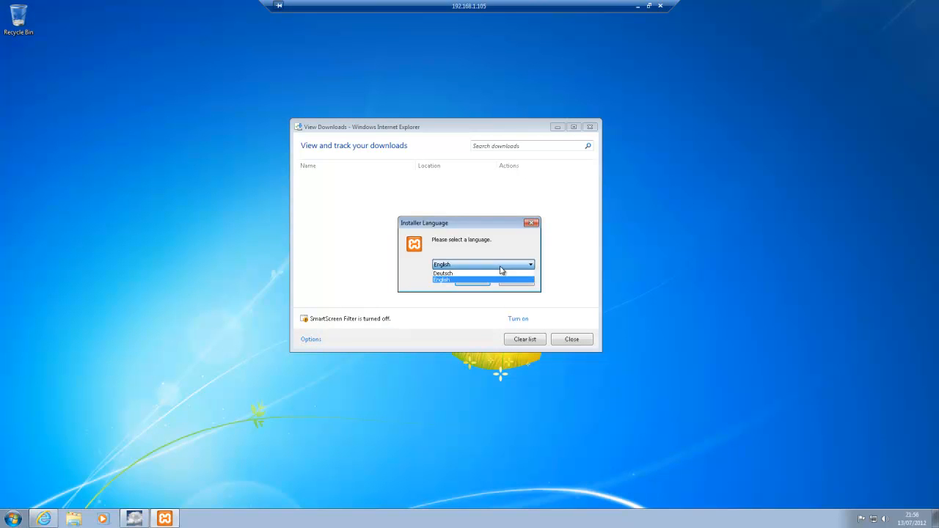
click(500, 268)
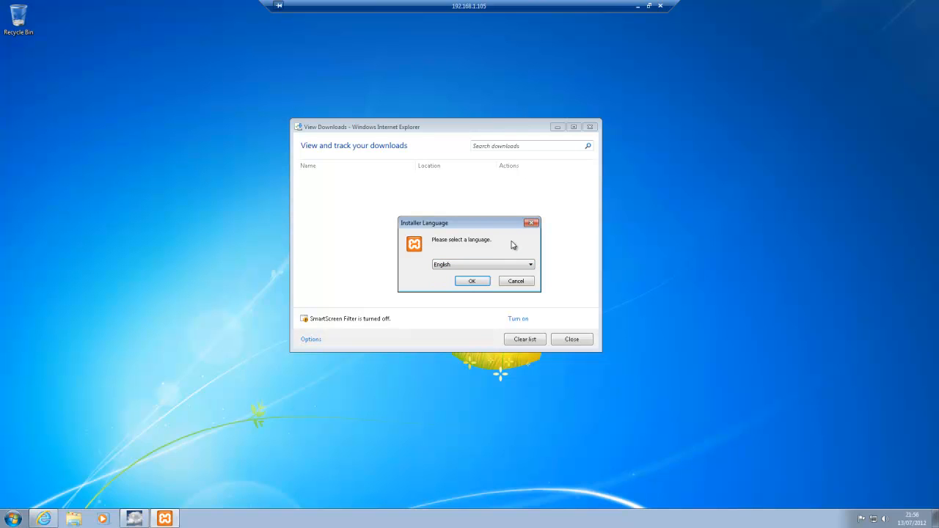
drag(489, 229, 484, 201)
click(482, 257)
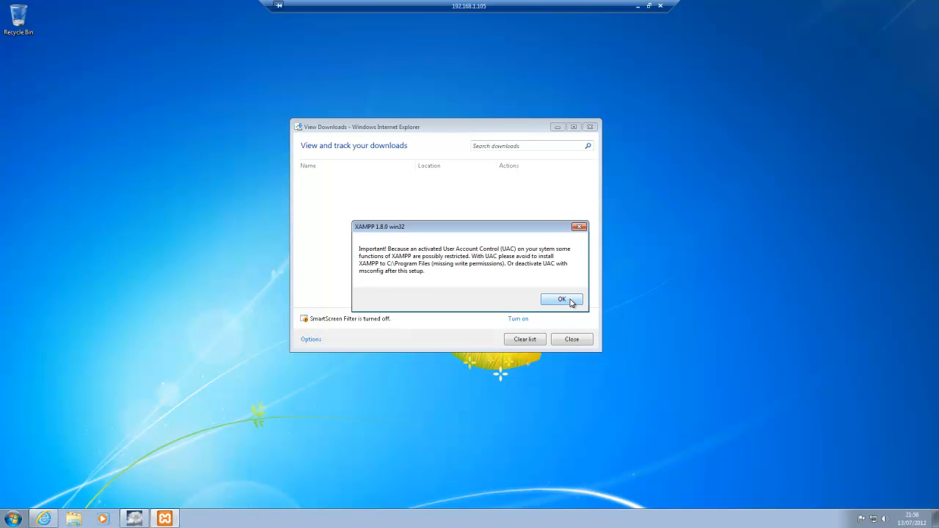
click(562, 299)
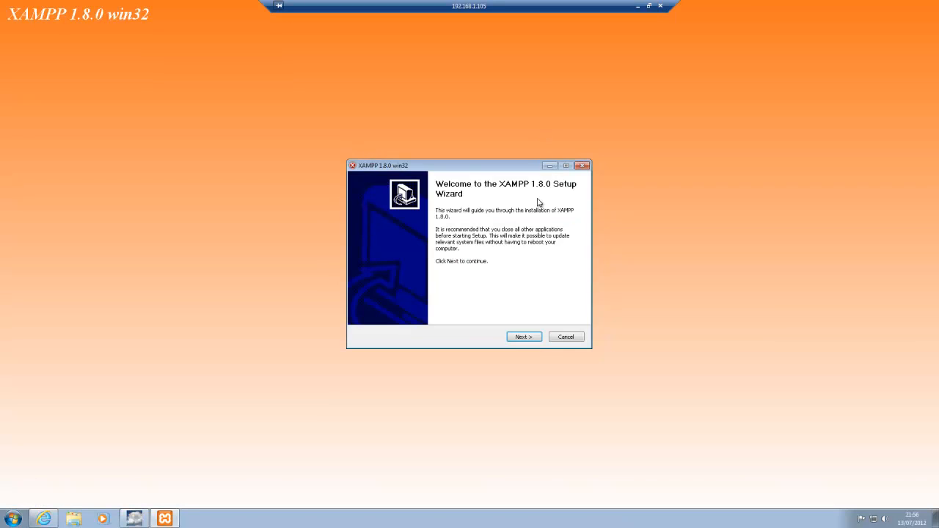
Step: Install XAMPP 1.8.0 to c:\xampp with desktop and start menu shortcuts and with Apache and MySQL as services
click(524, 337)
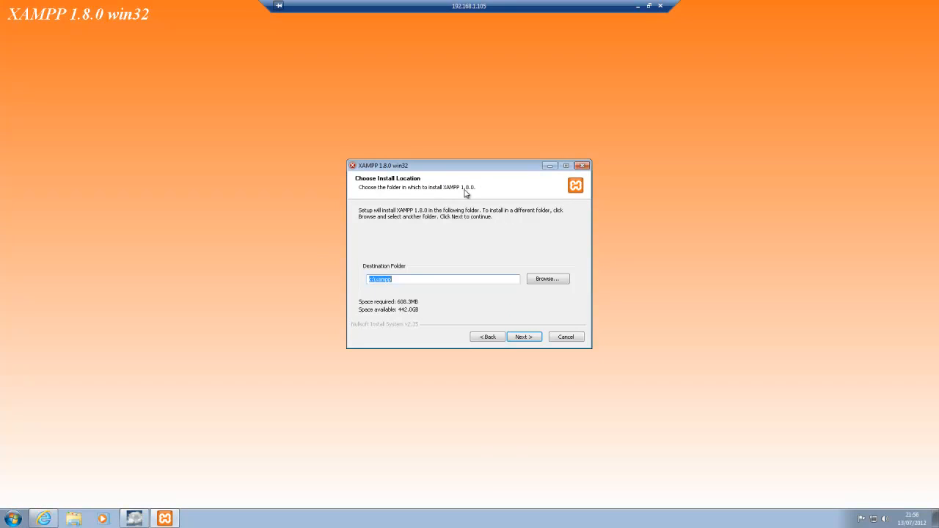
click(413, 279)
click(422, 278)
click(535, 339)
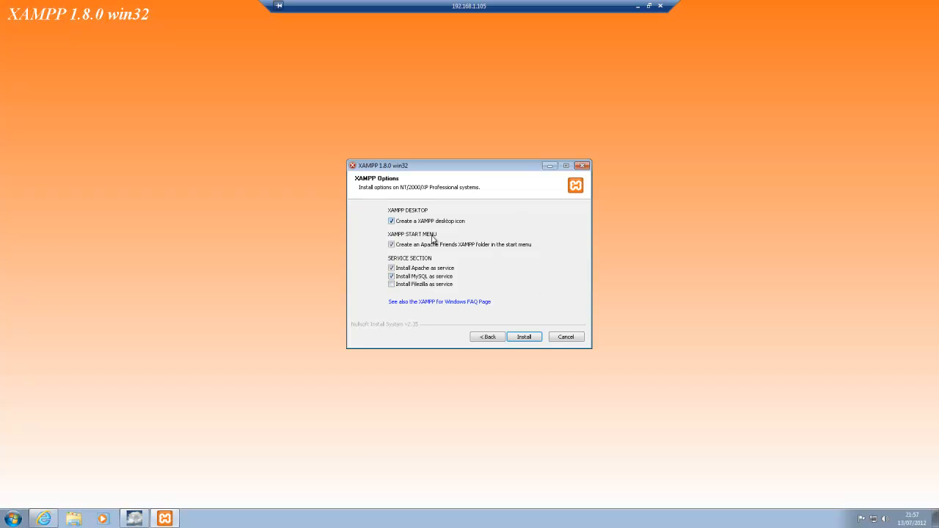
click(522, 337)
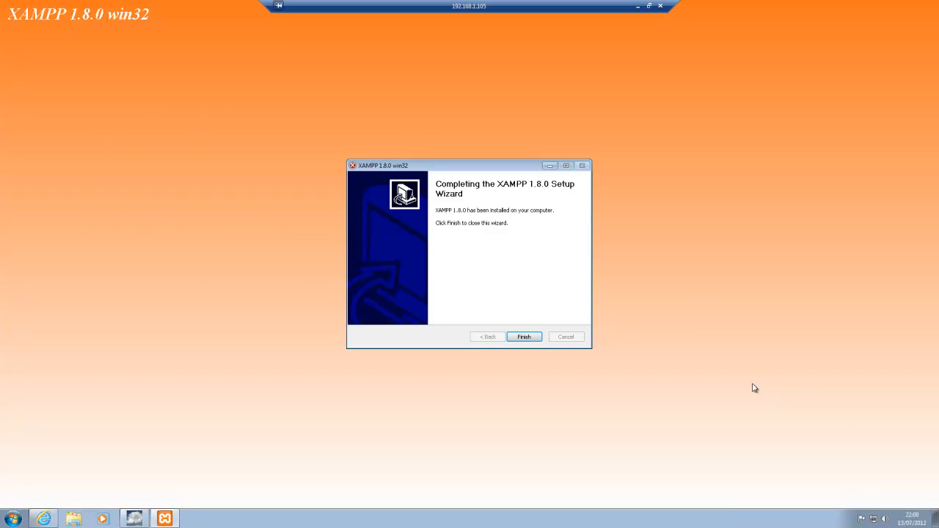
Step: Finish the setup wizard and allow Apache HTTP Server through the firewall on private networks
click(524, 338)
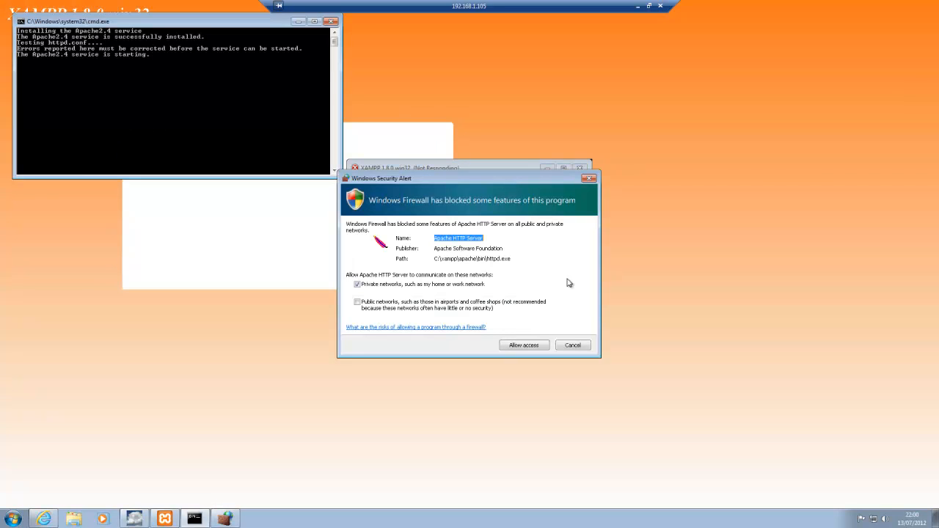
click(526, 347)
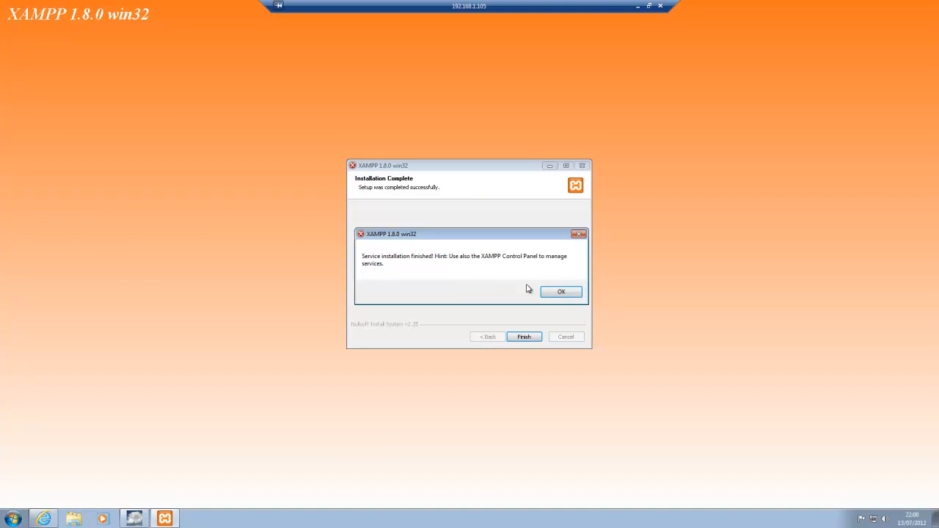
click(560, 292)
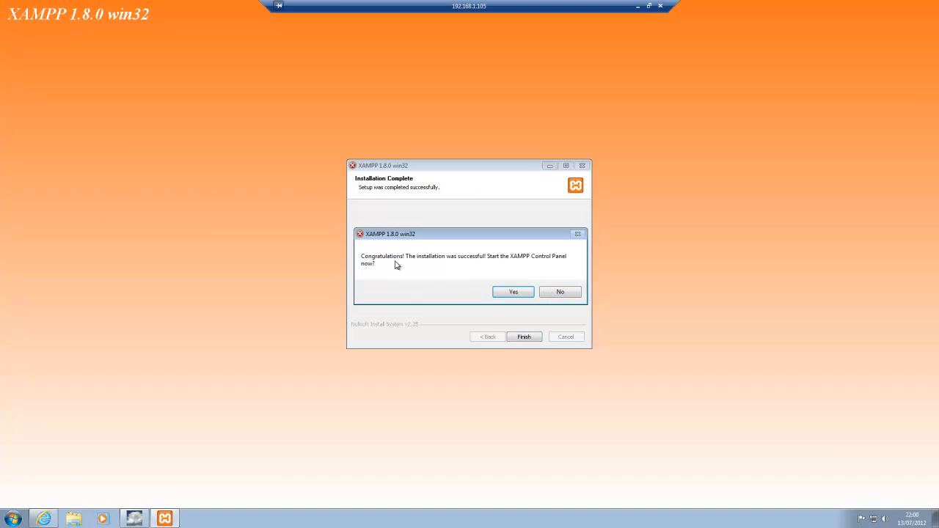
Step: Launch the XAMPP Control Panel in English and close the leftover downloads window
click(533, 292)
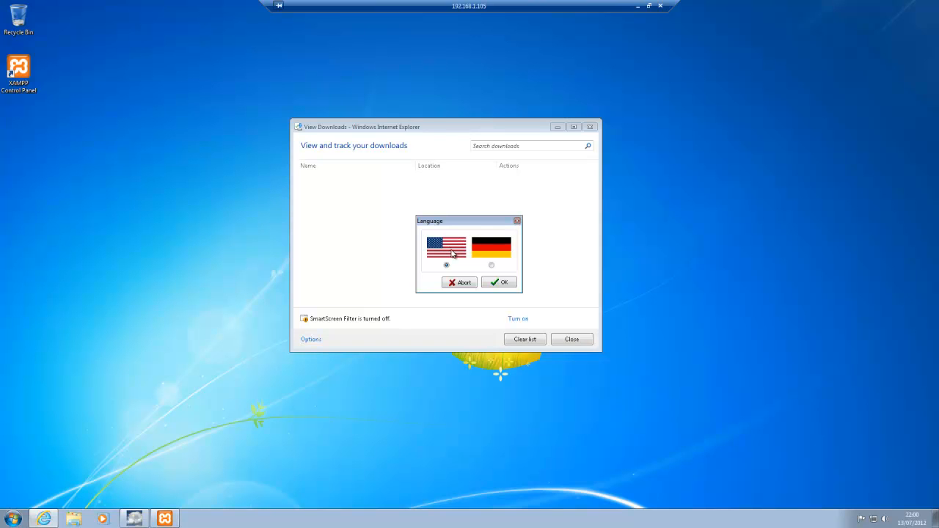
click(494, 285)
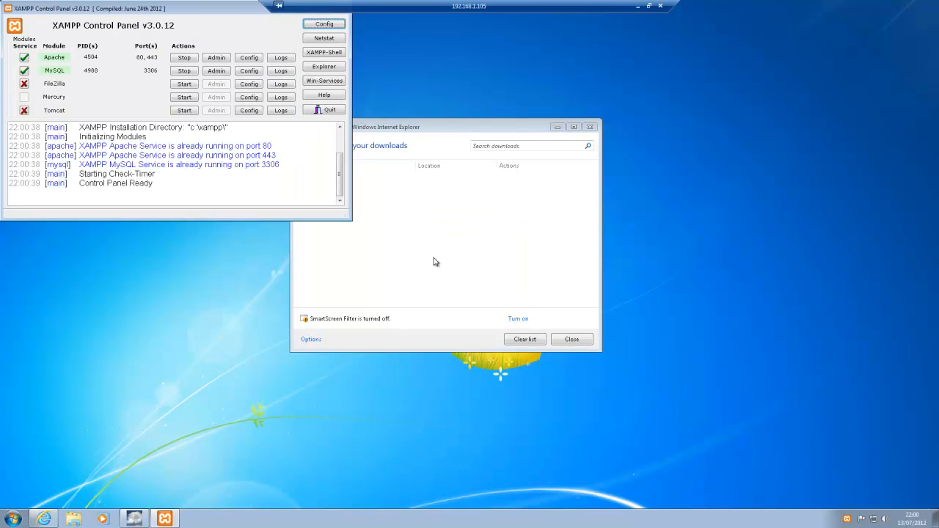
click(590, 126)
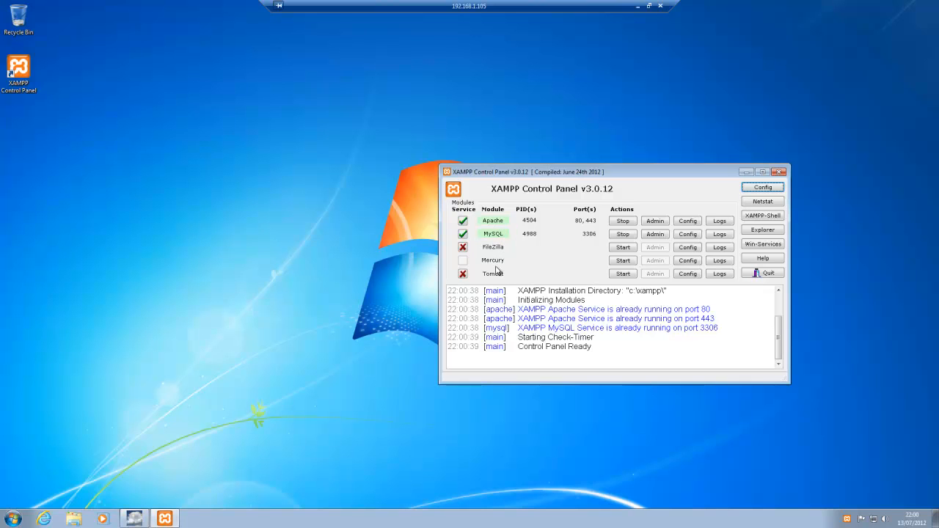
drag(616, 358, 481, 288)
click(730, 374)
Step: Open the xampp folder on Local Disk (C:) and move its window aside
click(13, 519)
click(160, 382)
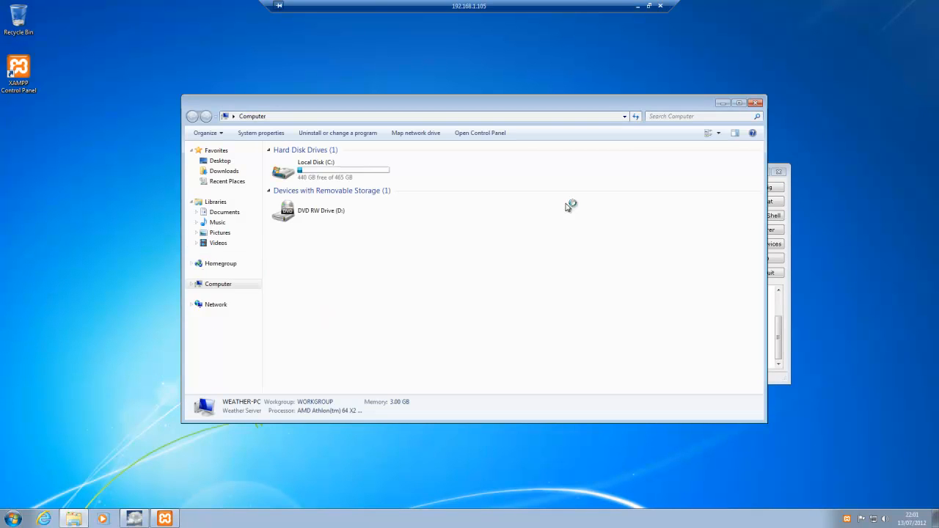
click(321, 166)
double_click(321, 167)
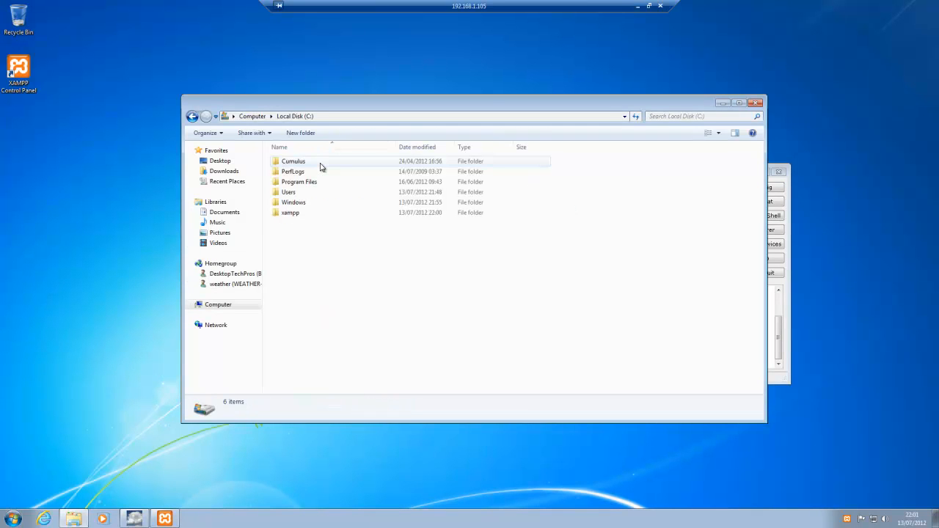
double_click(293, 214)
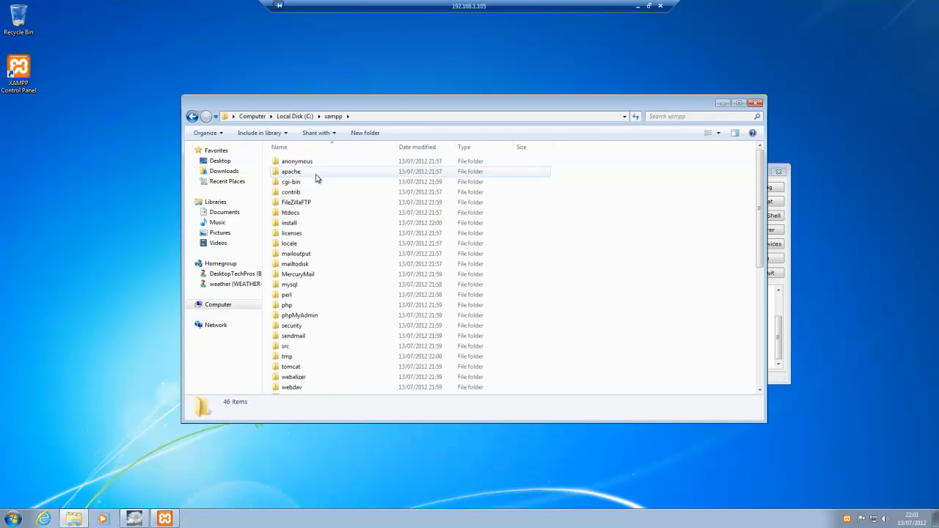
drag(394, 107, 659, 152)
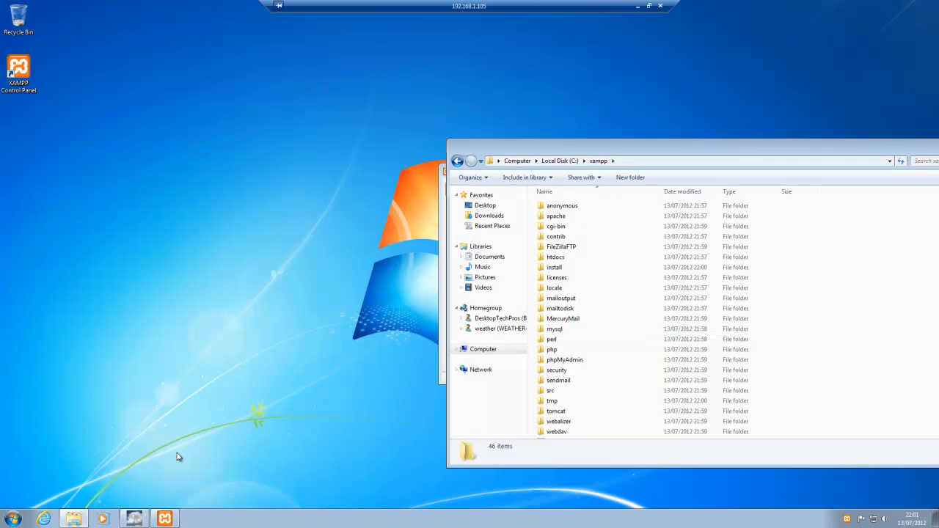
Step: Load localhost in Internet Explorer and choose English on the XAMPP splash page
click(47, 518)
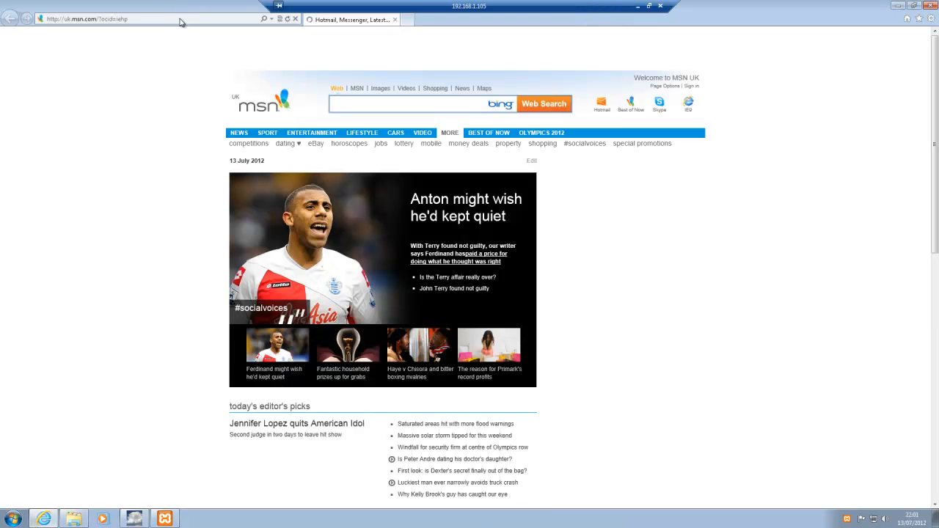
click(180, 18)
text(loca)
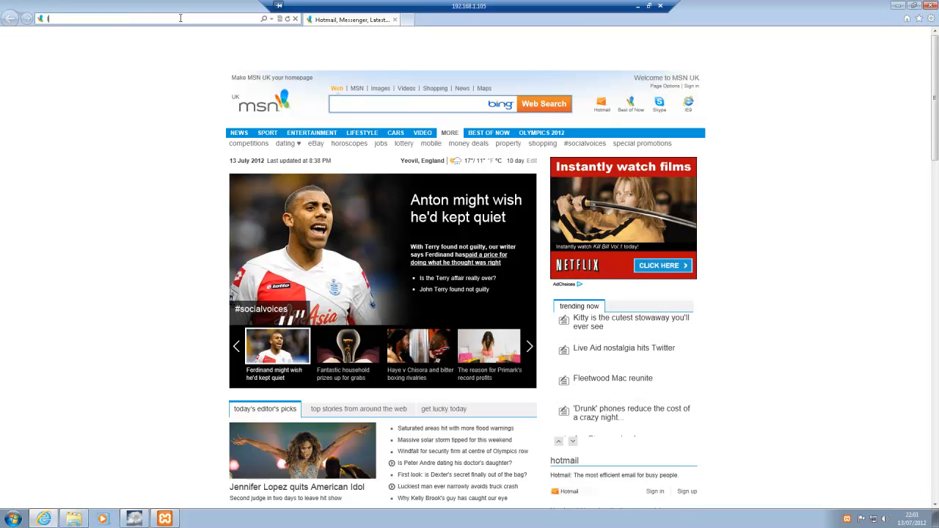
text(lhost)
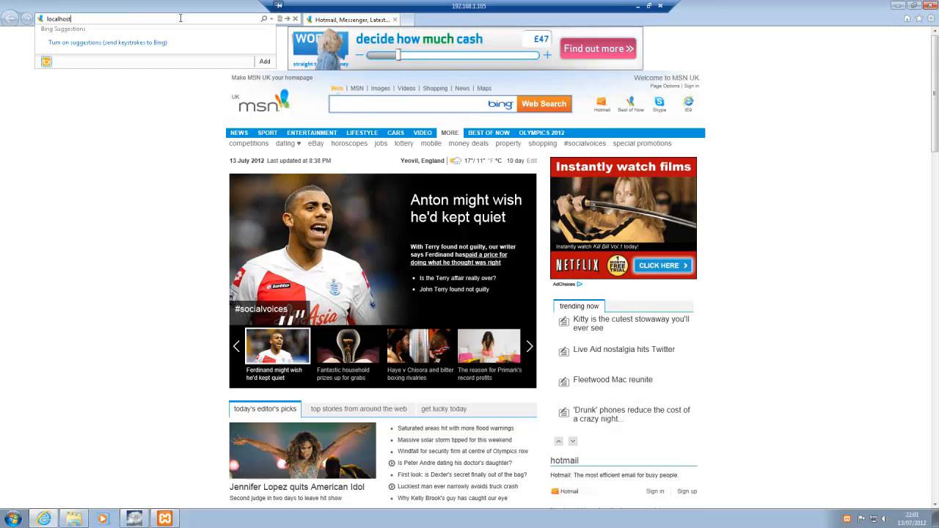
key(Return)
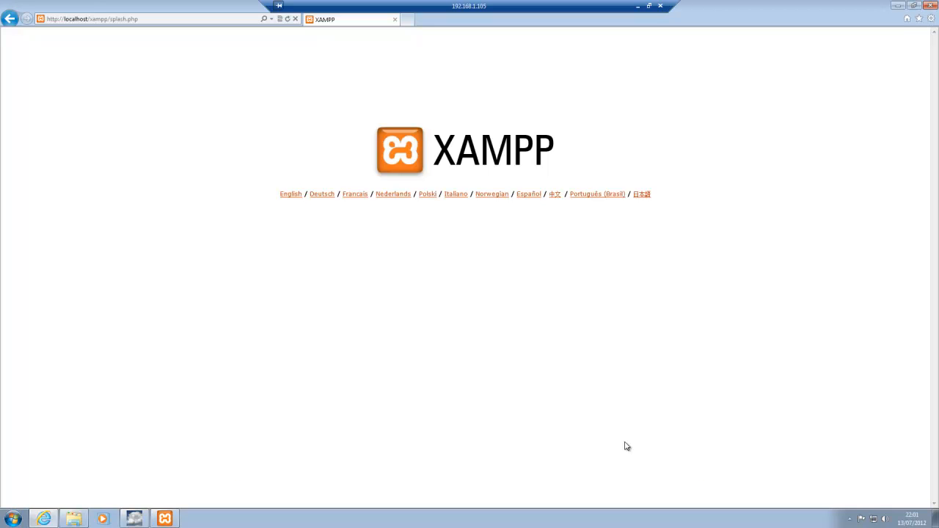
click(286, 197)
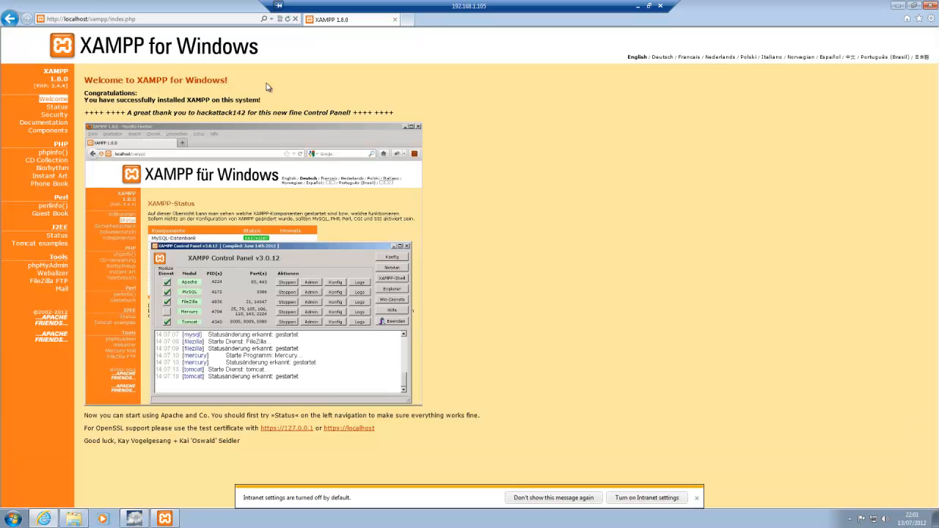
Step: Load the XAMPP welcome page through the loopback address 127.0.0.1
drag(170, 5, 497, 118)
drag(659, 127, 726, 0)
click(153, 18)
text(127)
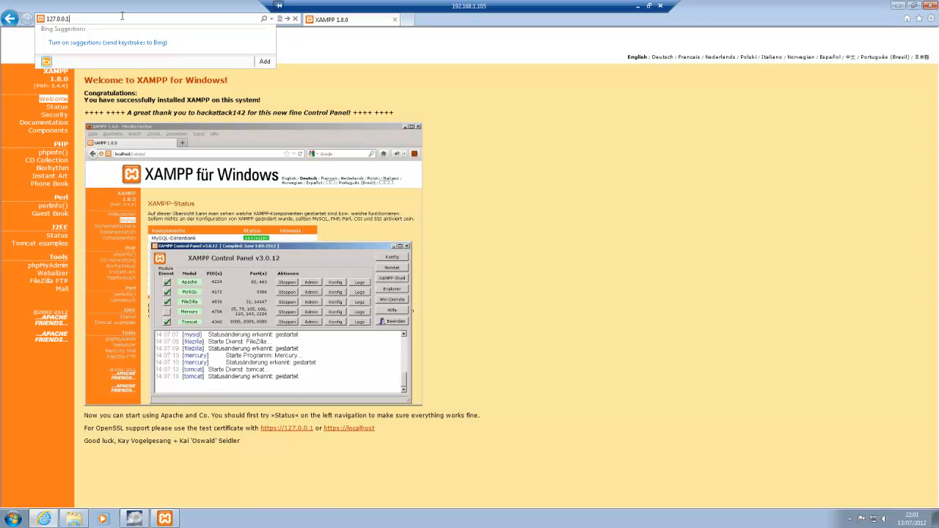
text(.0.0.1)
key(Return)
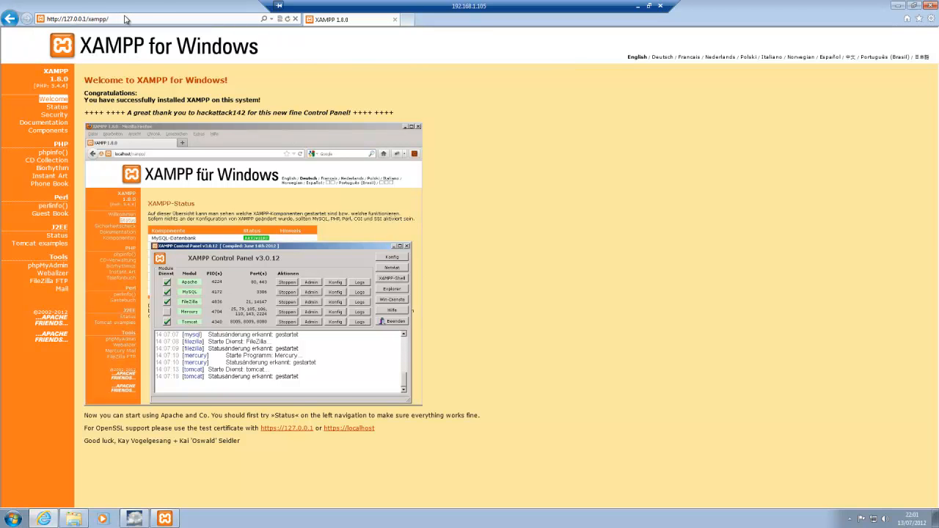
Step: Reduce the remote desktop session to a window, move it aside and open Firefox on the local computer
click(649, 5)
drag(209, 7, 723, 18)
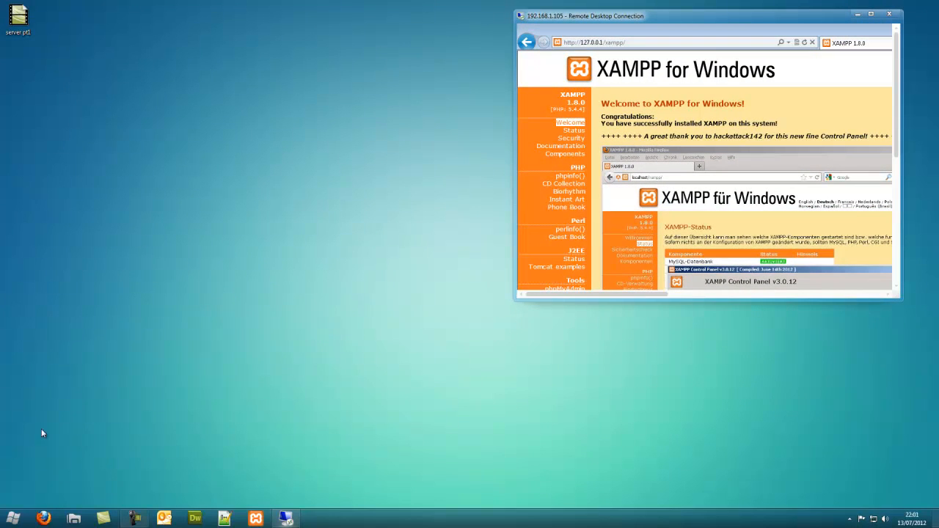
click(43, 519)
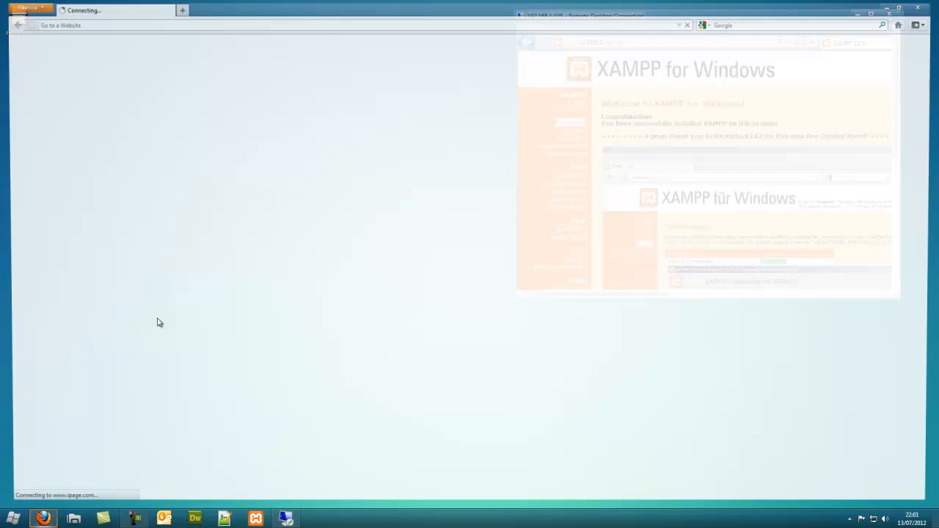
drag(370, 135, 305, 3)
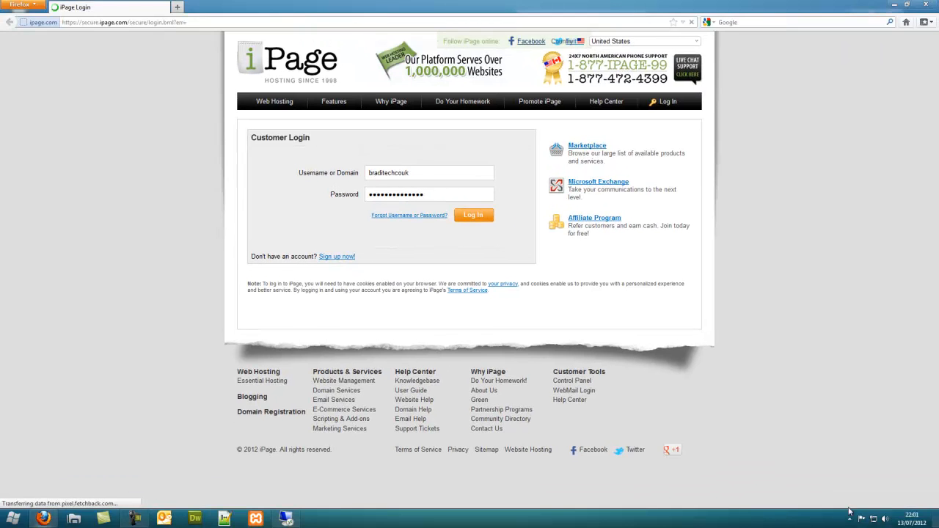
Step: Turn the maximized Firefox window into a floating one and place it beside the remote desktop window
drag(650, 7, 156, 138)
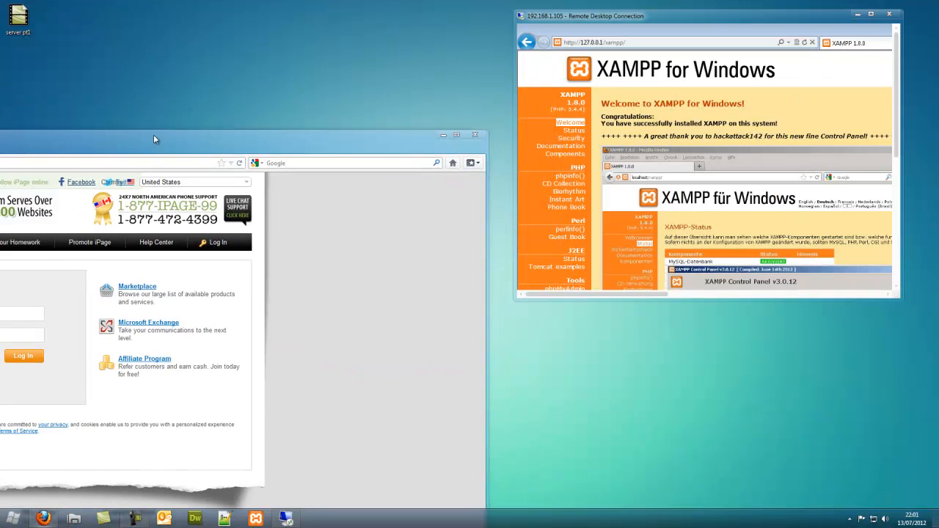
drag(488, 131, 213, 217)
drag(116, 219, 571, 73)
click(265, 89)
drag(258, 76, 209, 173)
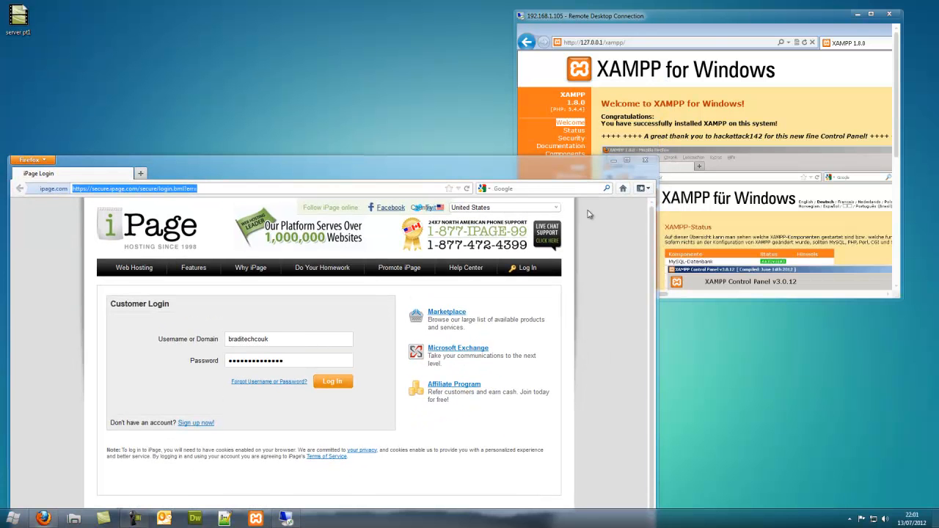
Step: Load the web server from the local computer in Firefox at 192.168.1.105
text(168.)
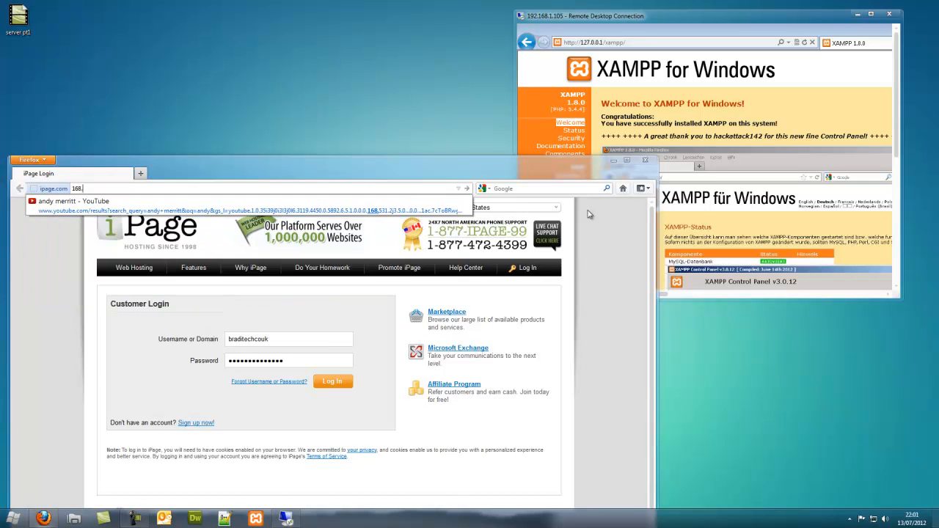
key(BackSpace)
key(BackSpace)
key(BackSpace)
text(92.)
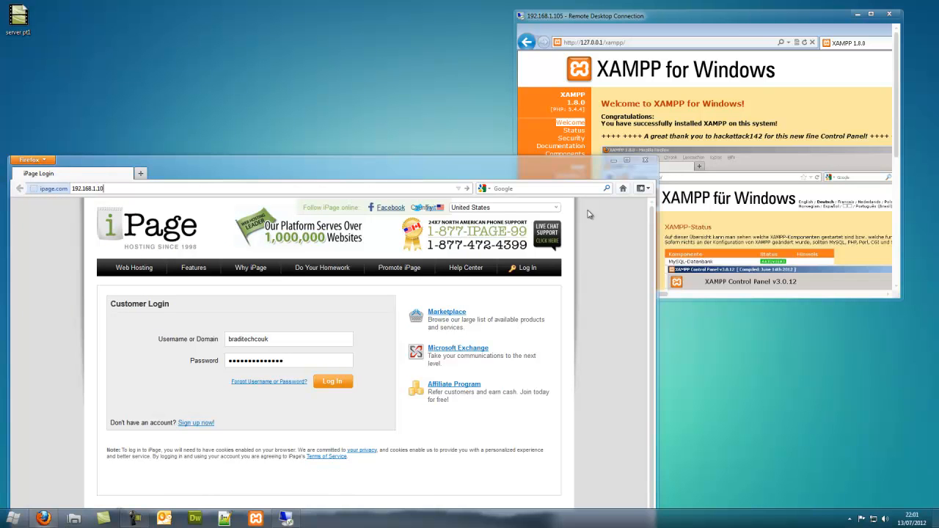
text(168.1.105)
key(Return)
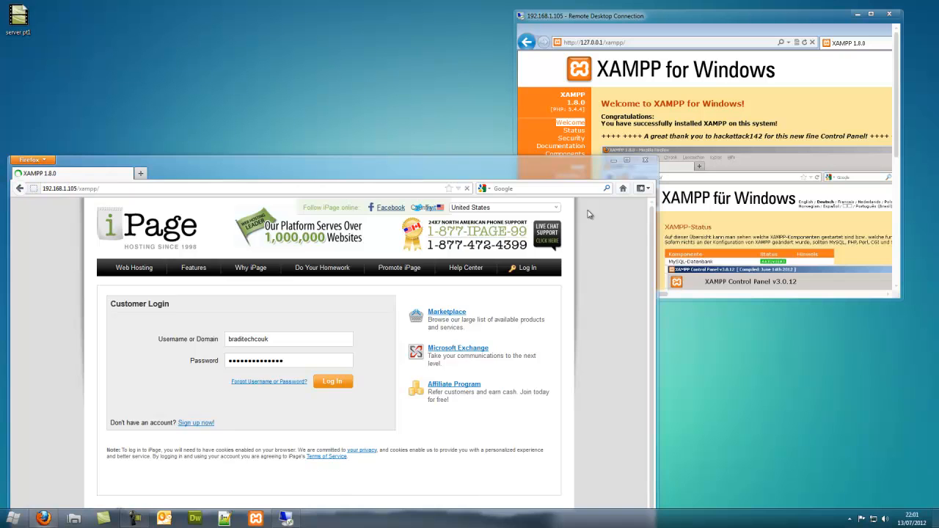
Step: Arrange the Firefox and remote desktop windows so both XAMPP pages can be compared
drag(389, 159, 436, 93)
drag(681, 24, 701, 16)
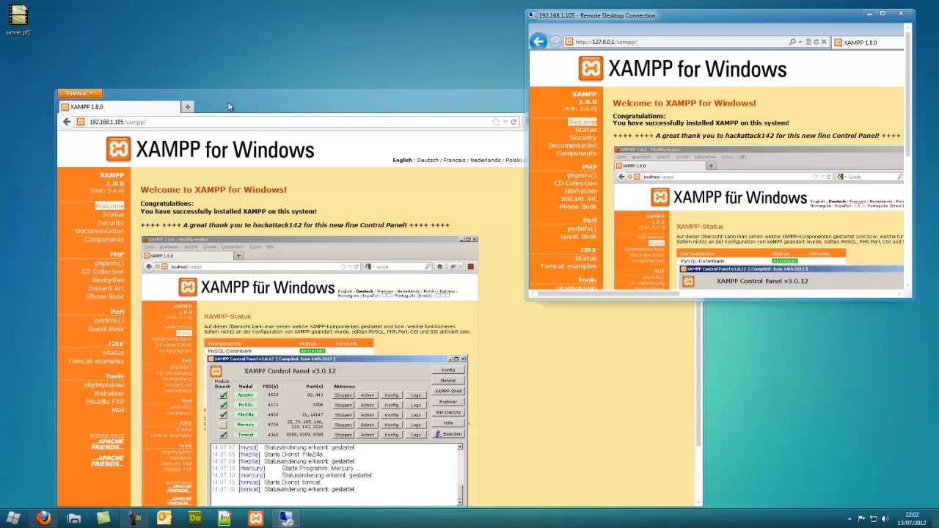
drag(672, 23, 695, 20)
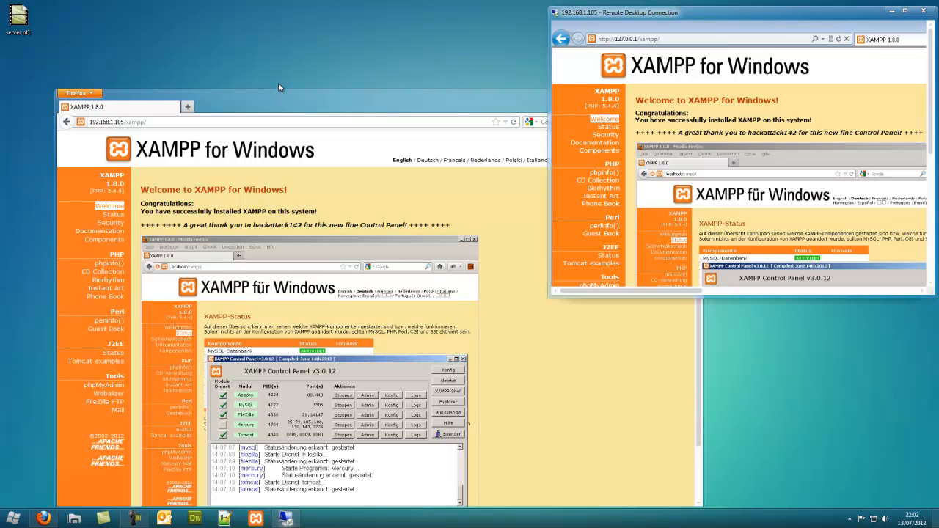
drag(265, 100, 219, 54)
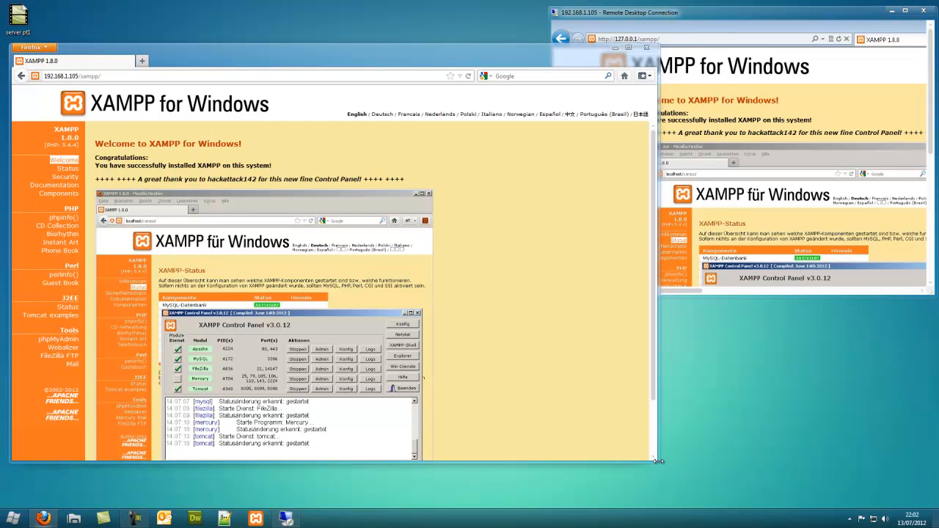
Step: Close Firefox on the local computer and return the remote desktop session to full screen
drag(657, 464, 668, 483)
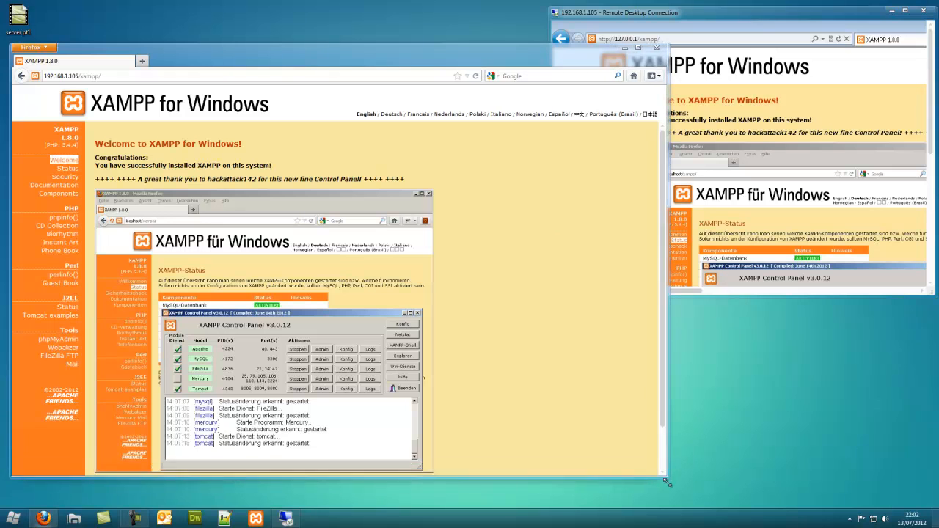
scroll(569, 266, down, 1)
scroll(566, 266, up, 2)
drag(229, 50, 247, 44)
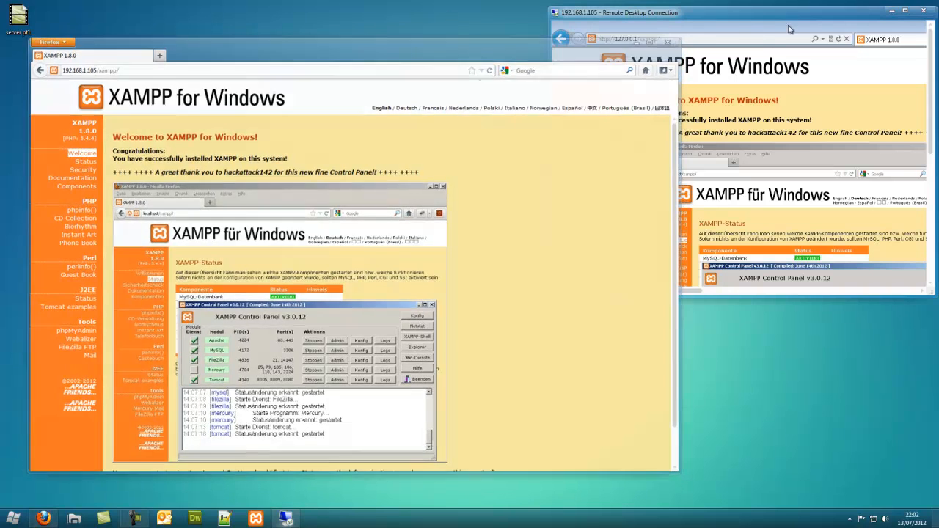
click(670, 43)
click(910, 11)
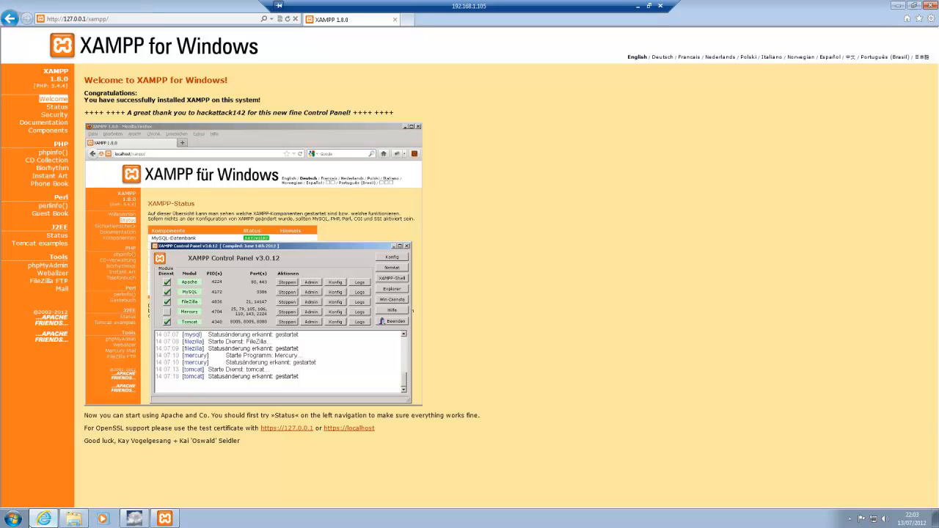
Step: Open the htdocs folder inside C:\xampp on the remote machine
click(73, 521)
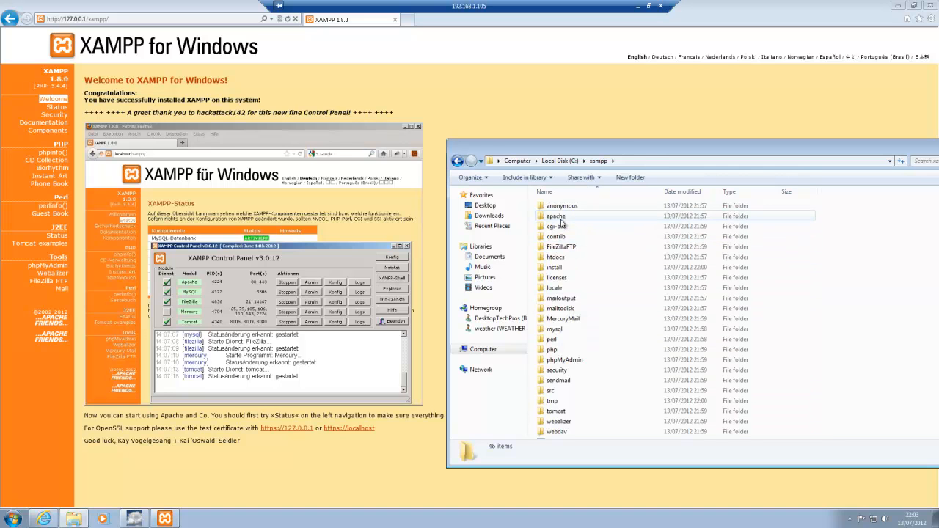
double_click(561, 218)
click(600, 168)
click(578, 262)
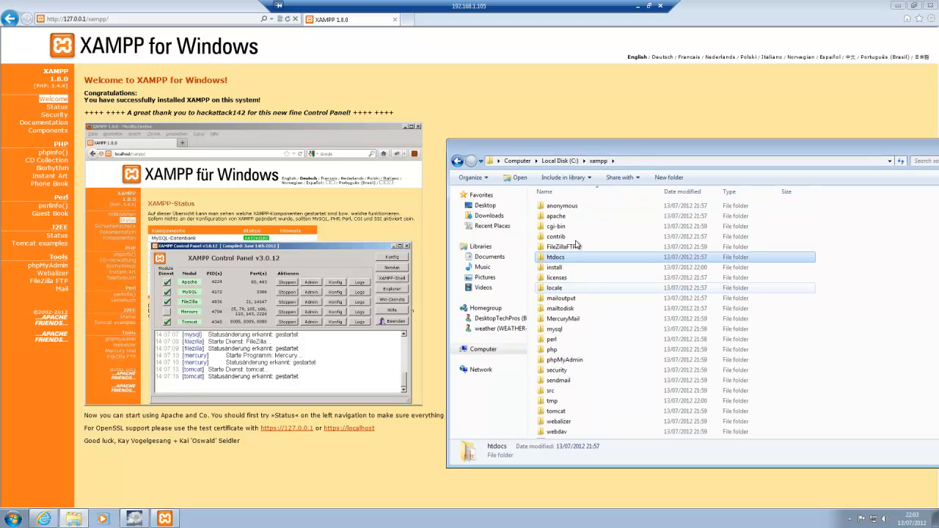
double_click(565, 262)
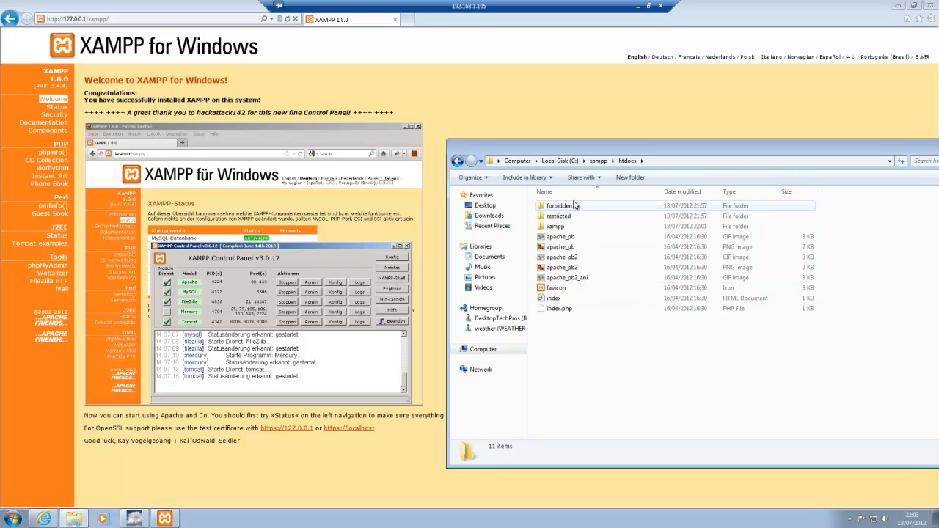
click(574, 298)
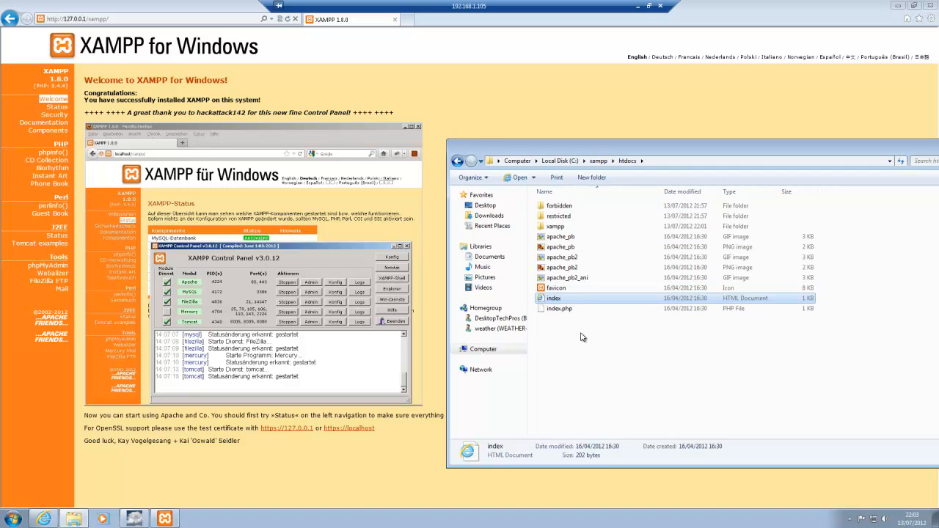
click(581, 336)
Step: Create a new folder named public_html inside htdocs
click(630, 178)
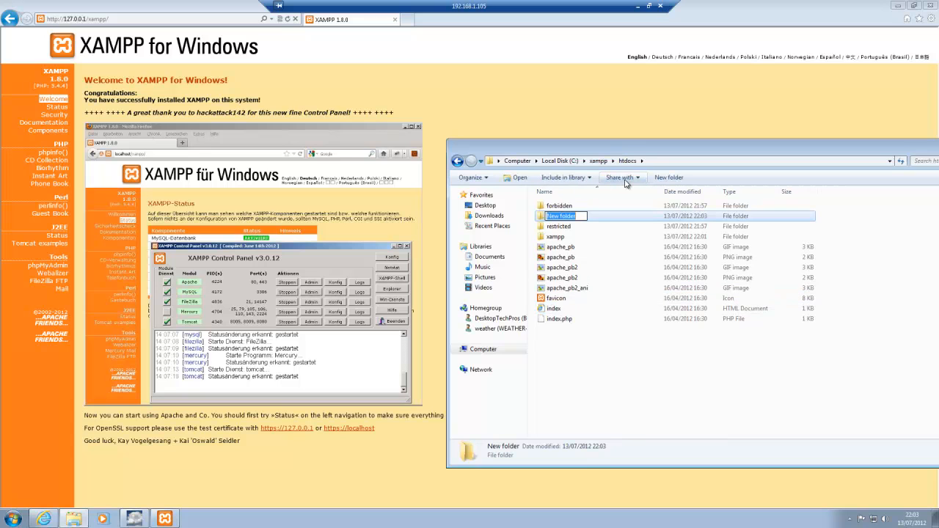
text(publu)
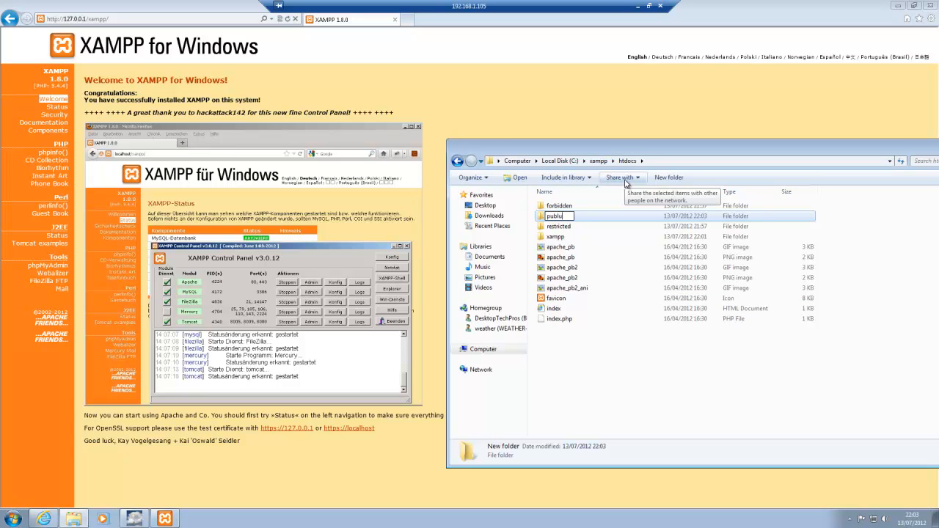
key(BackSpace)
text(ic_ht)
key(BackSpace)
text(html)
key(Return)
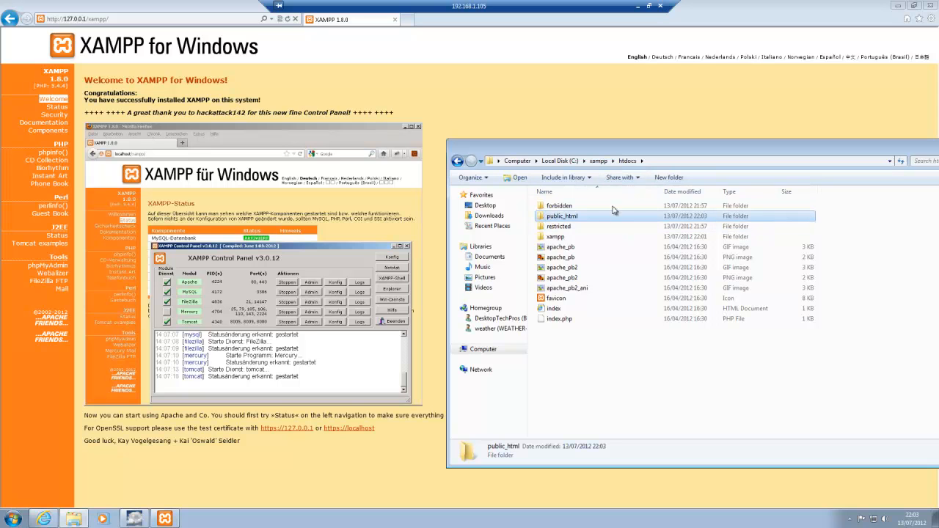
Step: Look inside the new public_html folder and check its location within htdocs
double_click(607, 221)
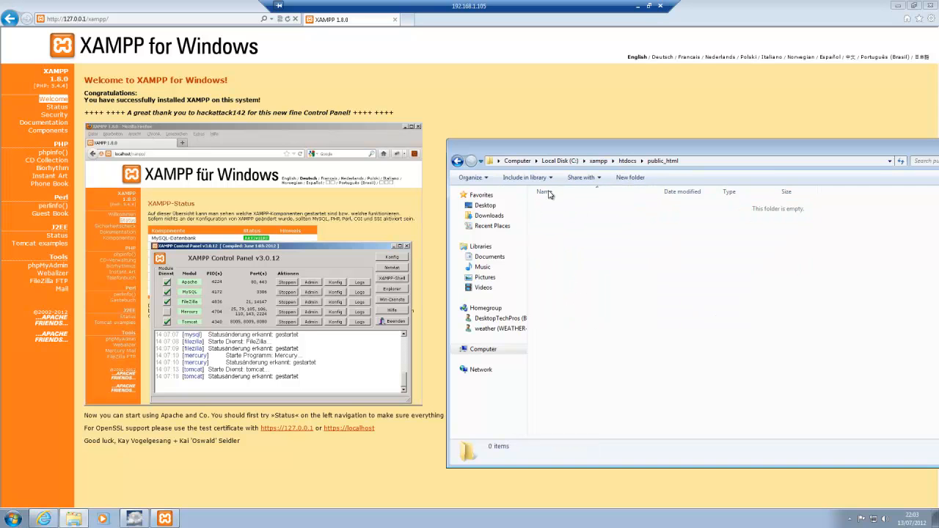
click(631, 161)
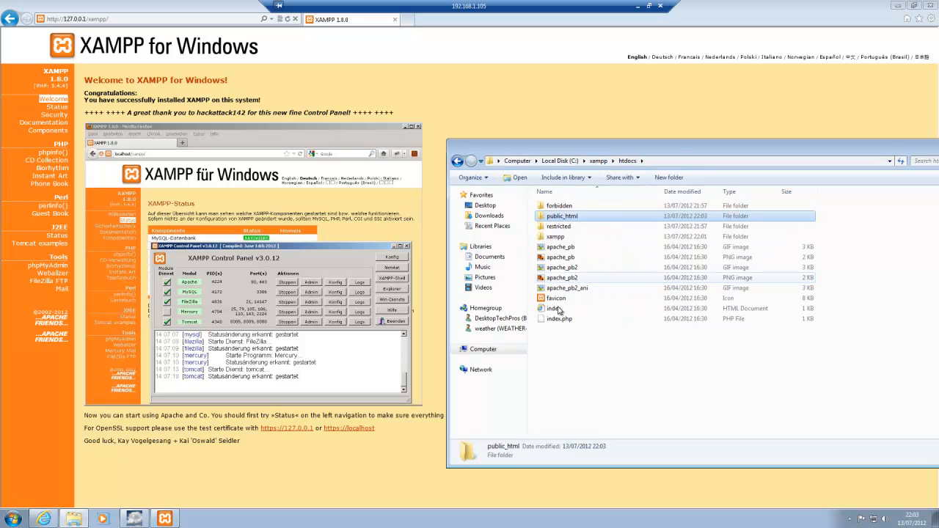
double_click(578, 221)
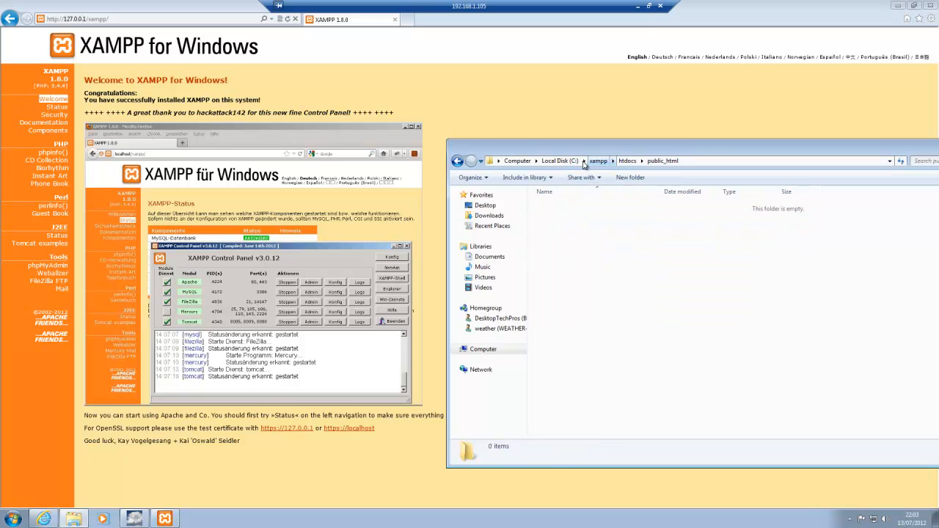
Step: Go back to the xampp folder and open its apache\conf subfolder
click(593, 163)
double_click(566, 216)
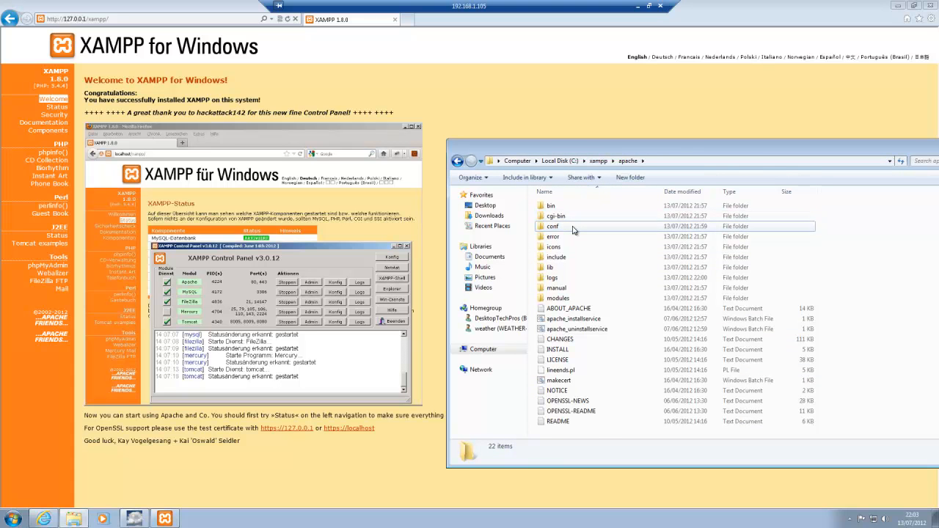
double_click(574, 231)
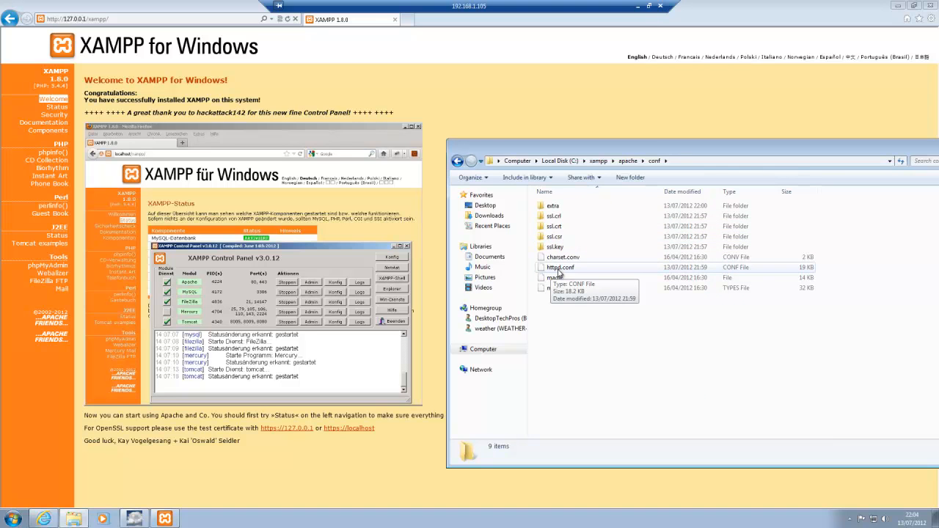
Step: Open httpd.conf with Notepad from the list of installed programs and maximize its window
click(559, 270)
right_click(569, 264)
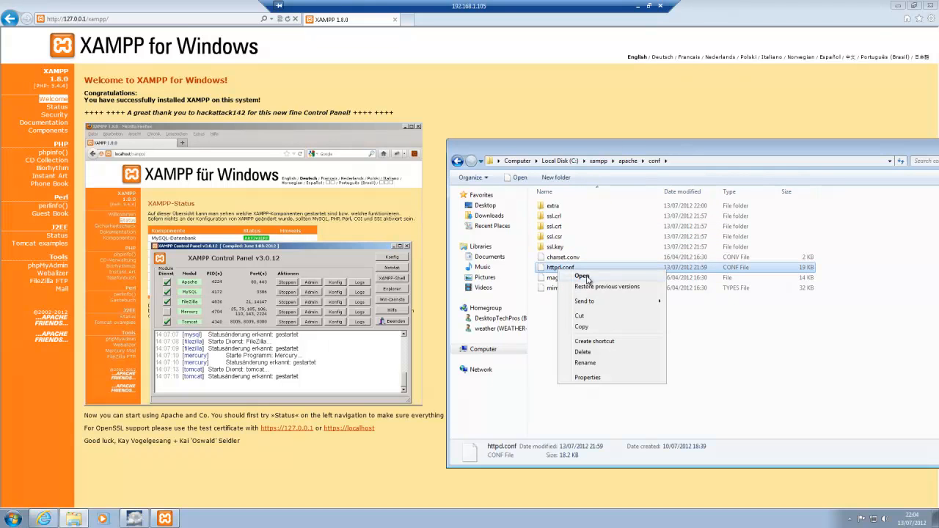
click(587, 275)
click(451, 285)
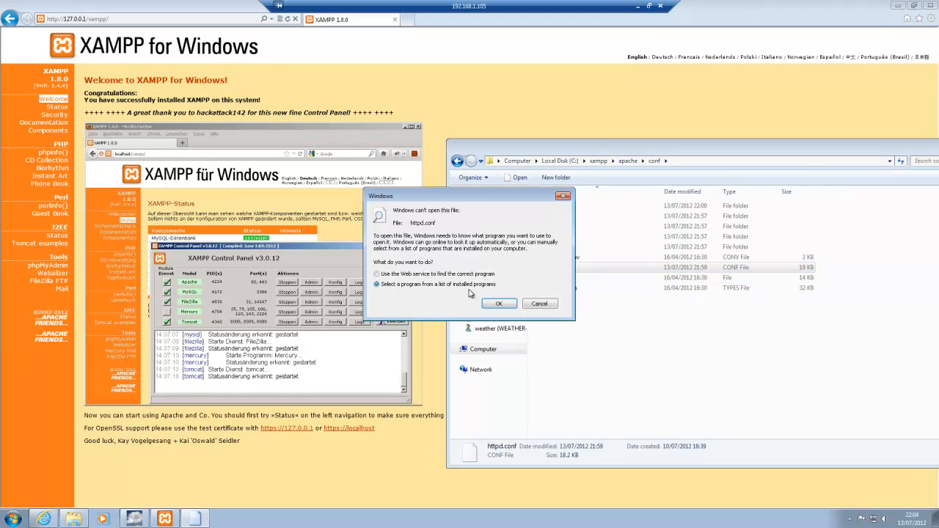
click(498, 303)
click(408, 213)
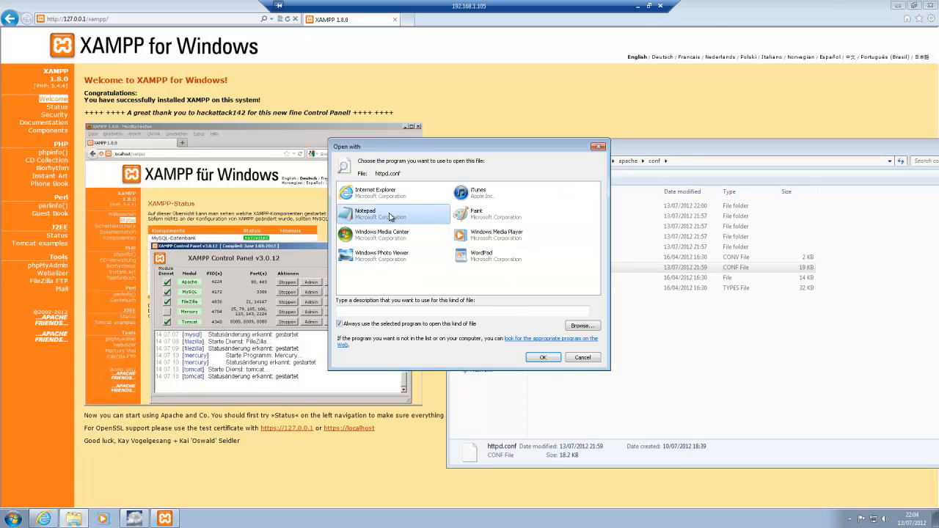
click(543, 357)
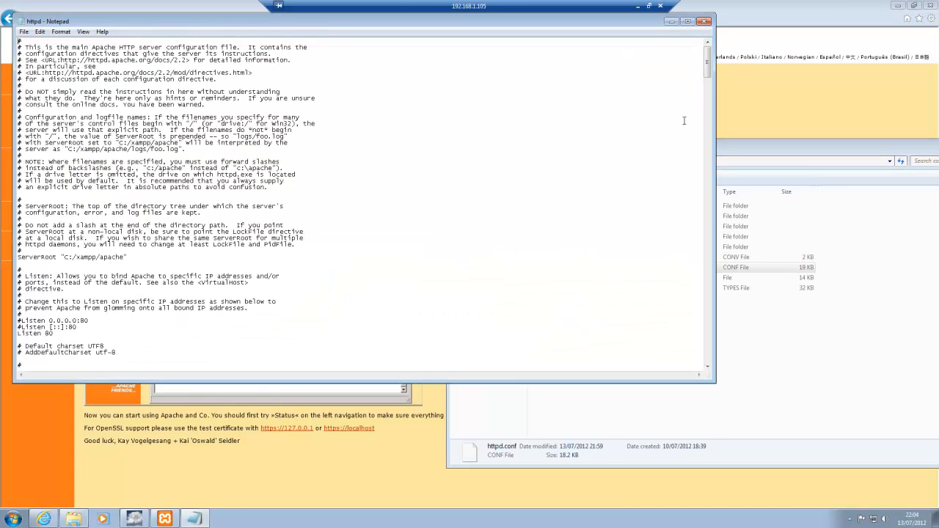
click(688, 23)
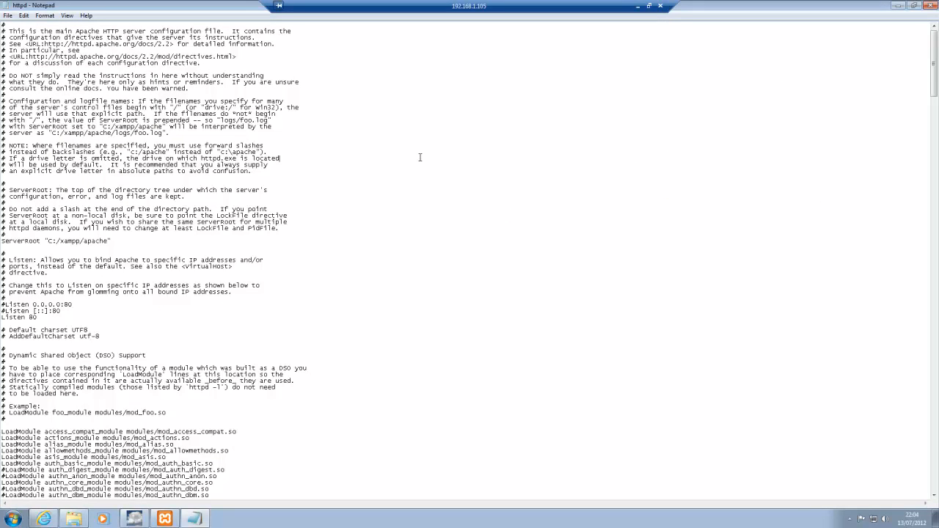
Step: Find "documentroot" in httpd.conf and bring the DocumentRoot directive into view
key(ctrl+f)
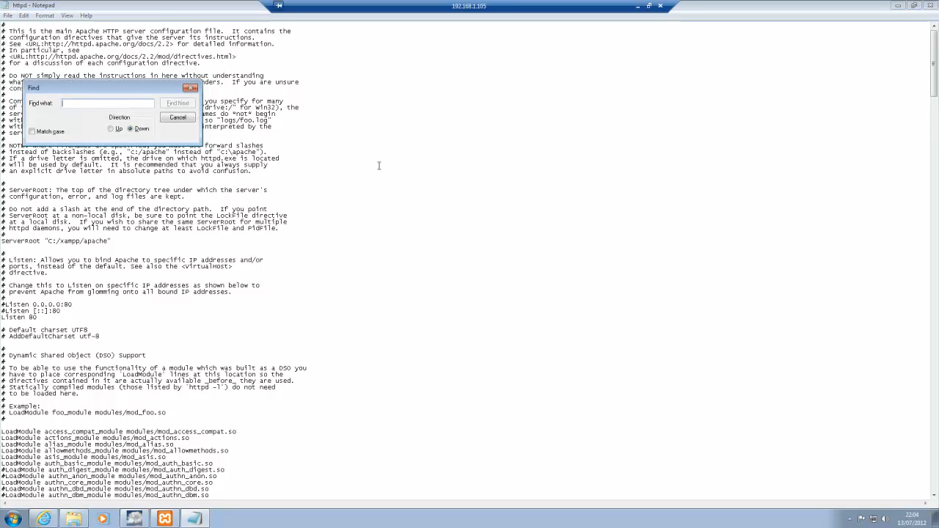
text(documentroot)
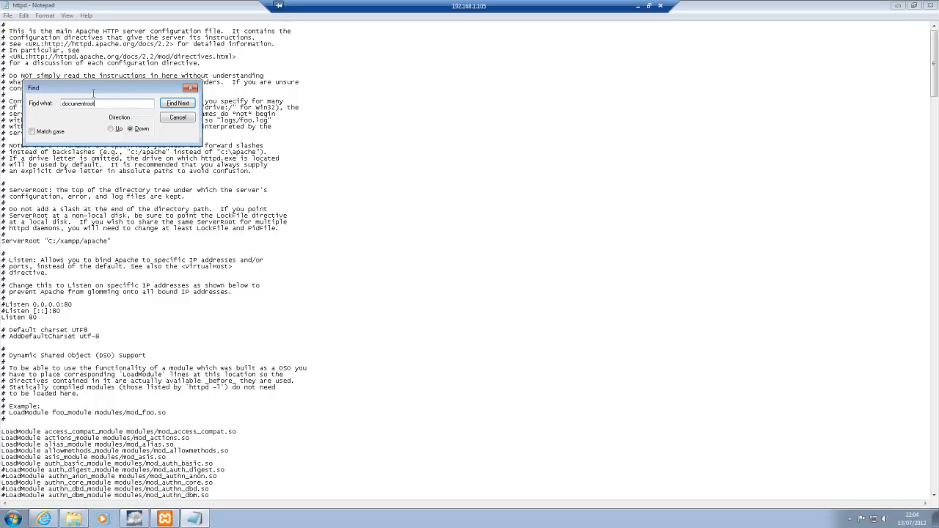
drag(115, 88, 408, 124)
click(457, 132)
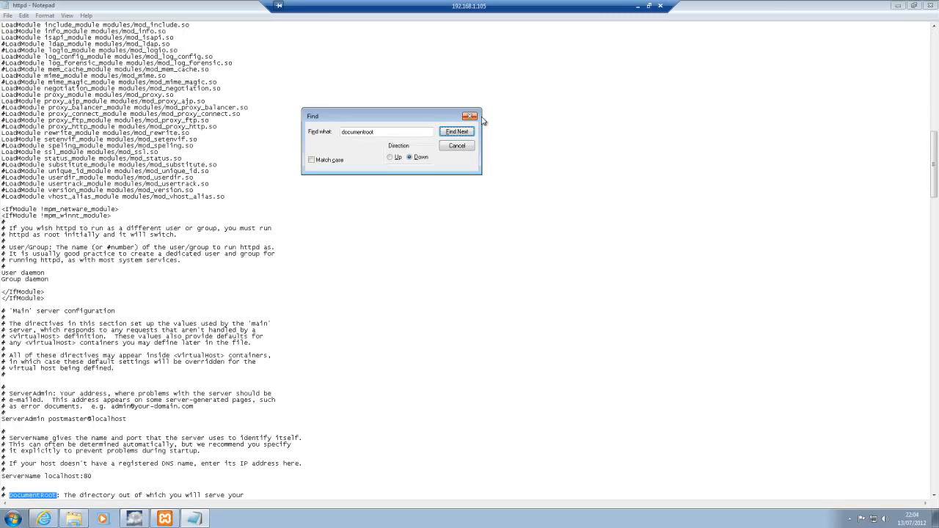
click(470, 116)
click(312, 337)
shift+click(317, 345)
scroll(294, 397, down, 4)
scroll(293, 400, down, 2)
Step: Set the DocumentRoot path to "C:/xampp/htdocs/public_html"
click(114, 407)
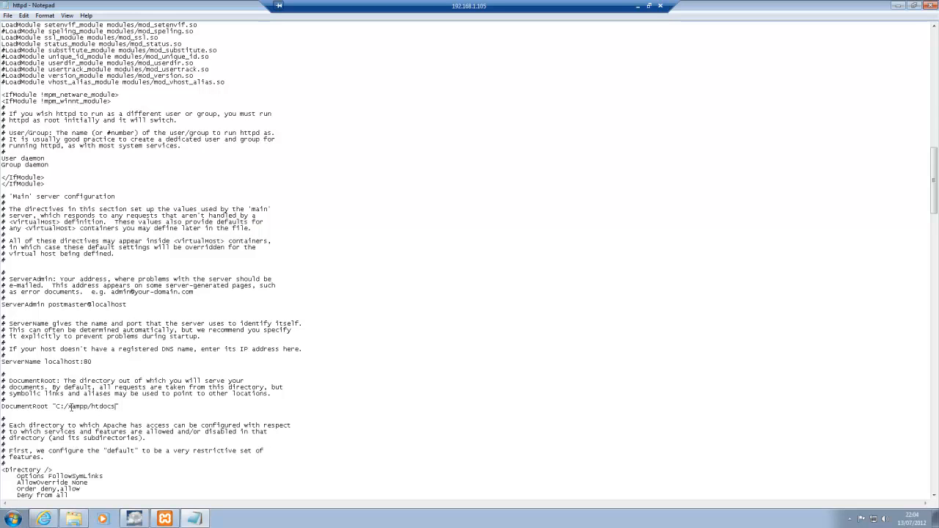
drag(55, 405, 72, 407)
click(117, 406)
text(html)
Step: Copy the DocumentRoot path into the Directory directive, replacing its path with "C:/xampp/htdocs/public_html"
scroll(115, 402, down, 6)
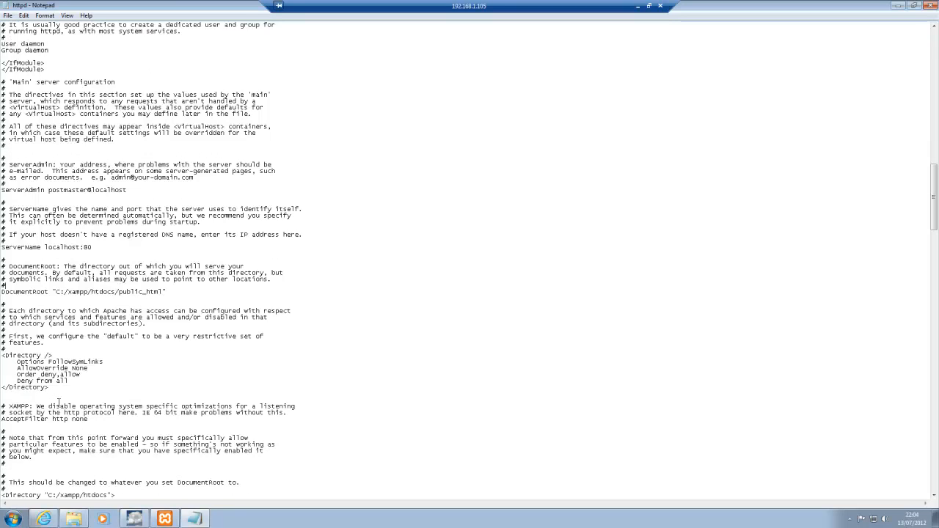
scroll(27, 470, down, 2)
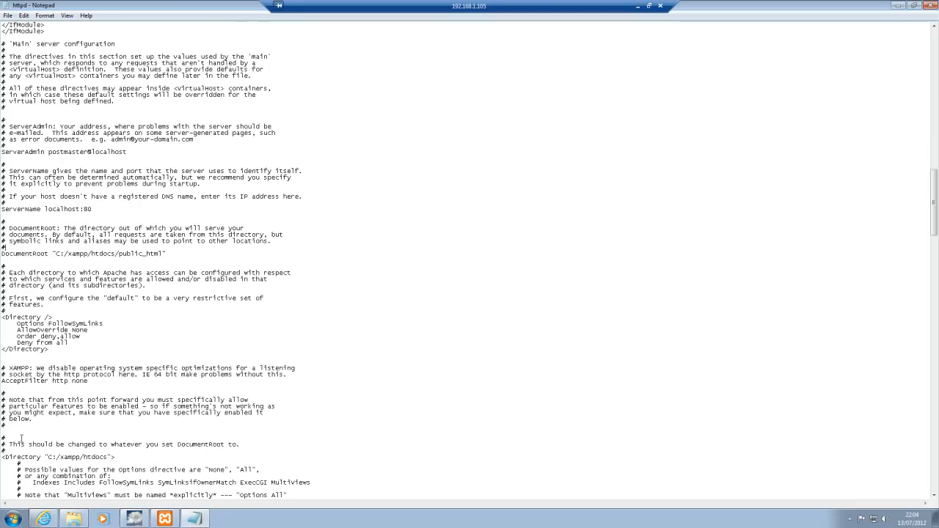
drag(11, 444, 234, 444)
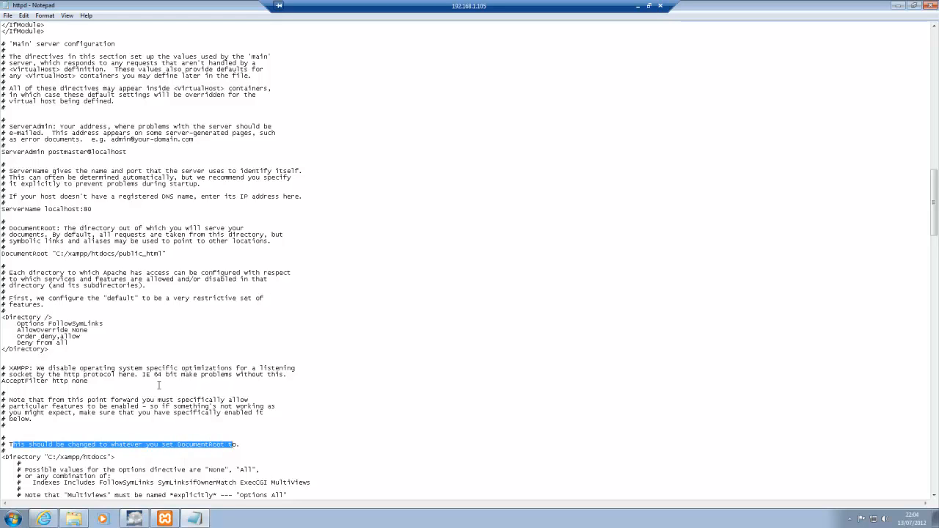
drag(163, 253, 57, 254)
key(ctrl+c)
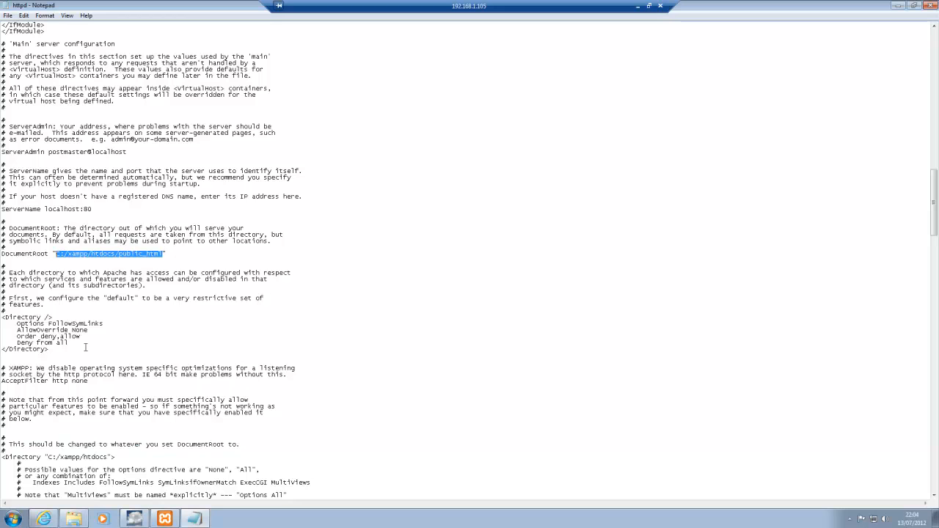
drag(110, 457, 50, 457)
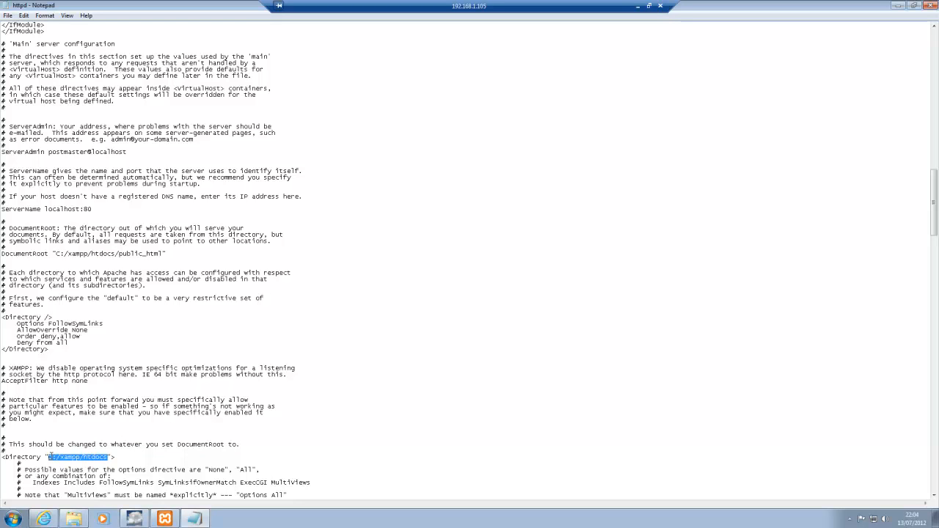
key(ctrl+v)
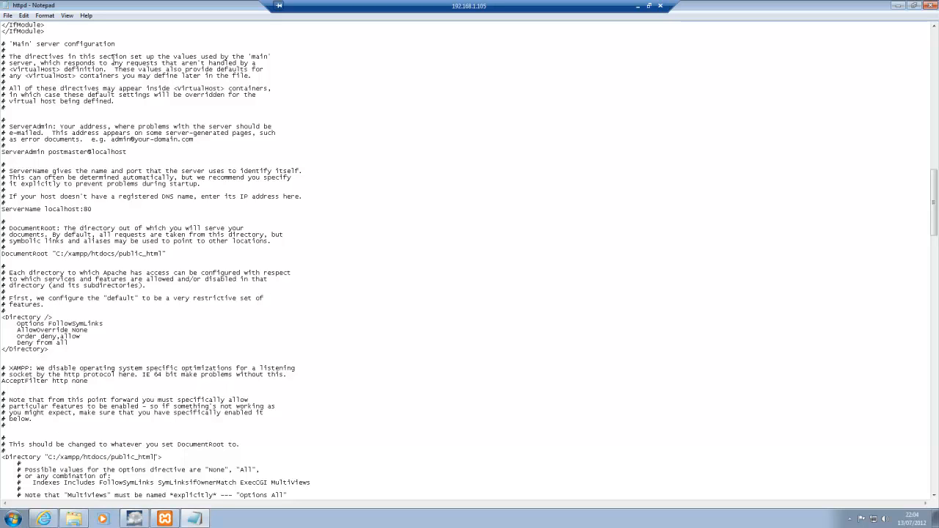
Step: Save httpd.conf and minimize its Notepad window
click(7, 15)
click(27, 46)
click(899, 5)
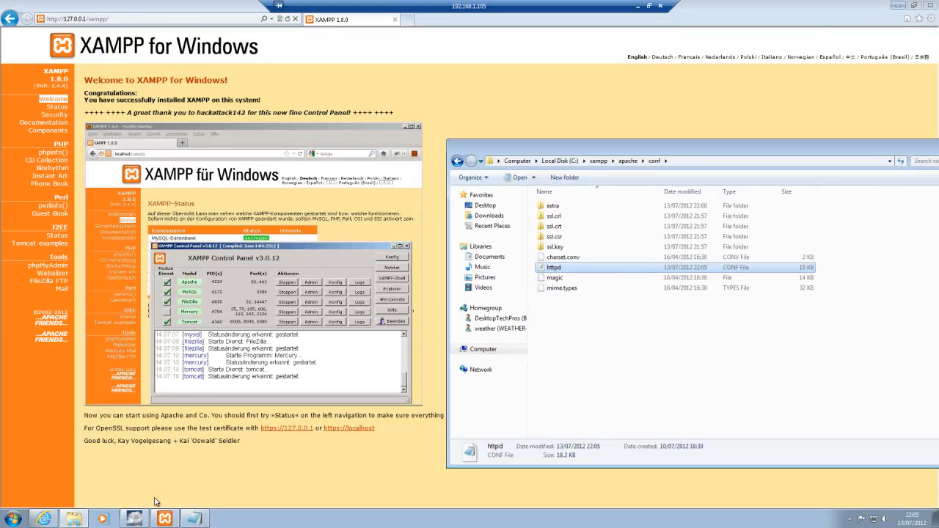
Step: Open a new blank Notepad document and move its window toward the middle of the screen
click(13, 519)
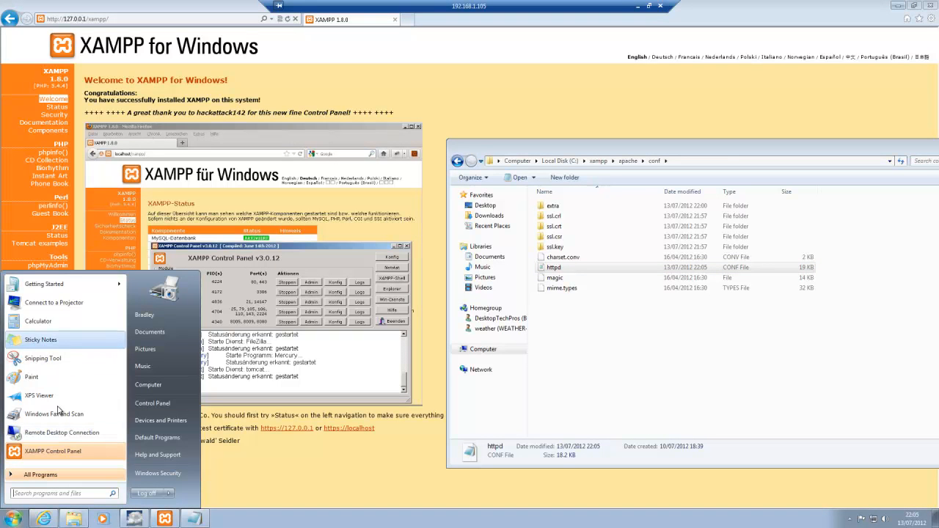
text(notepad)
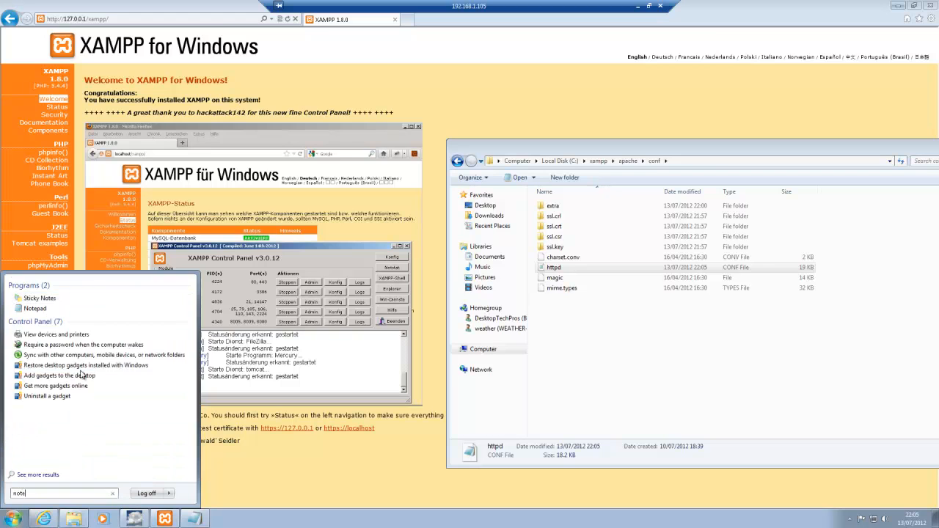
click(67, 296)
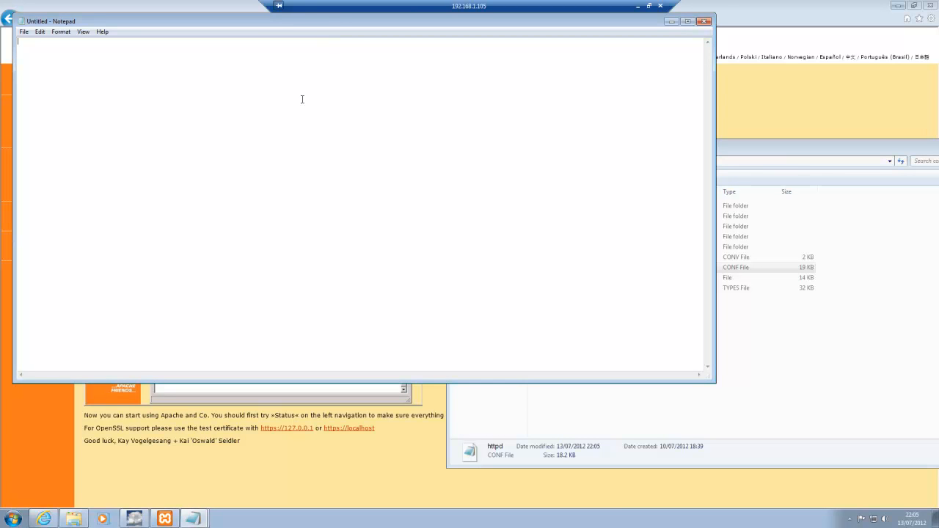
drag(301, 25, 430, 116)
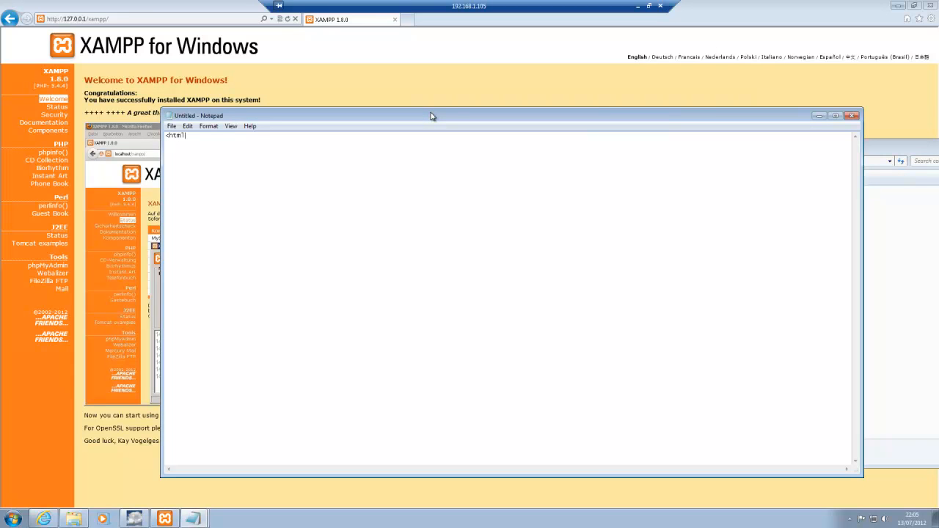
Step: Write an HTML page titled "It works" with the heading "It works! well done" and save it as index.html in C:\xampp\htdocs\public_html
text(ead>)
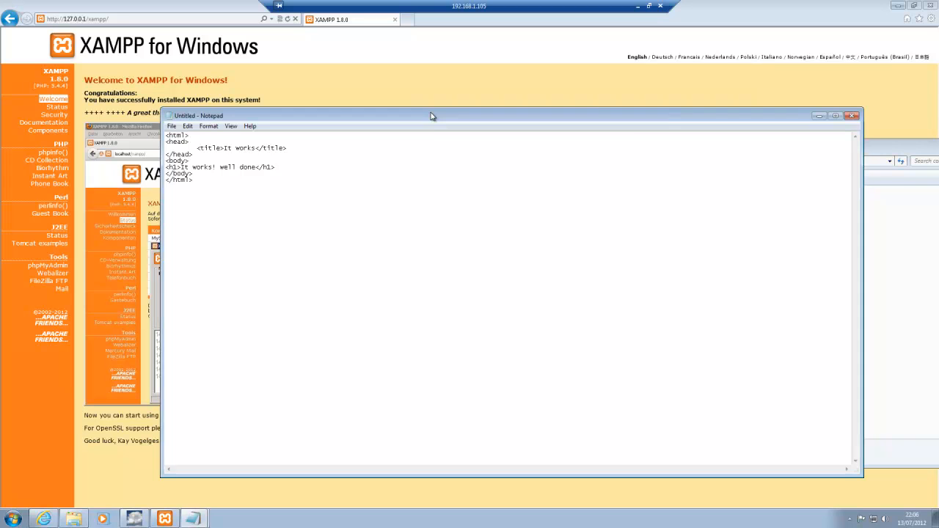
key(ctrl+s)
drag(242, 272, 237, 309)
click(200, 296)
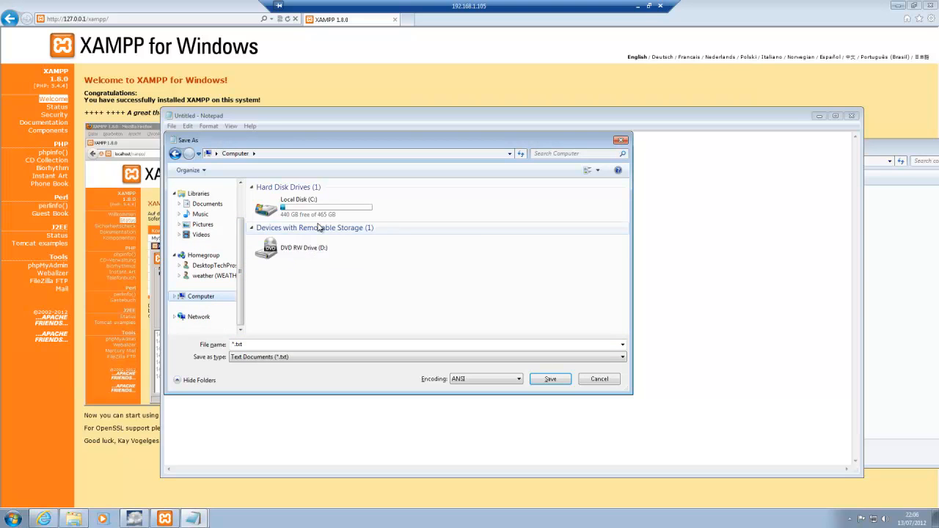
double_click(308, 211)
double_click(309, 250)
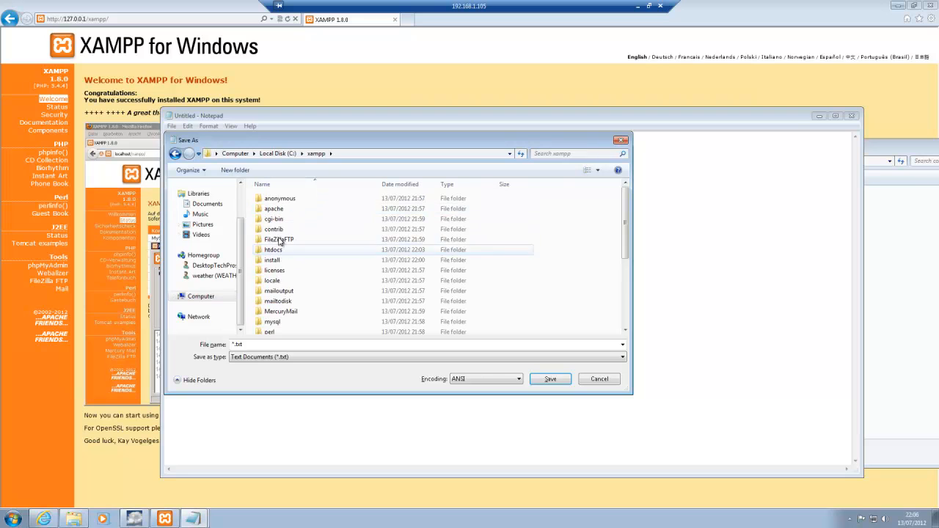
double_click(286, 250)
double_click(290, 209)
double_click(266, 344)
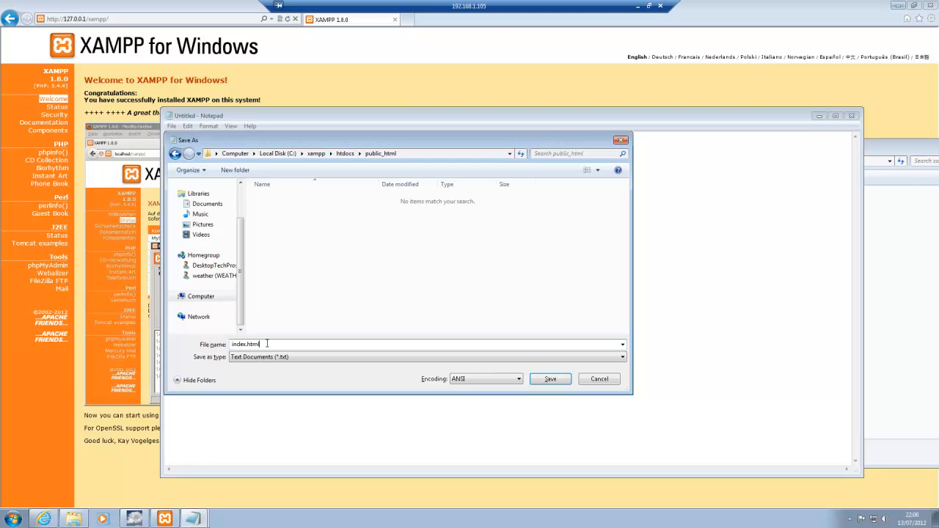
key(Return)
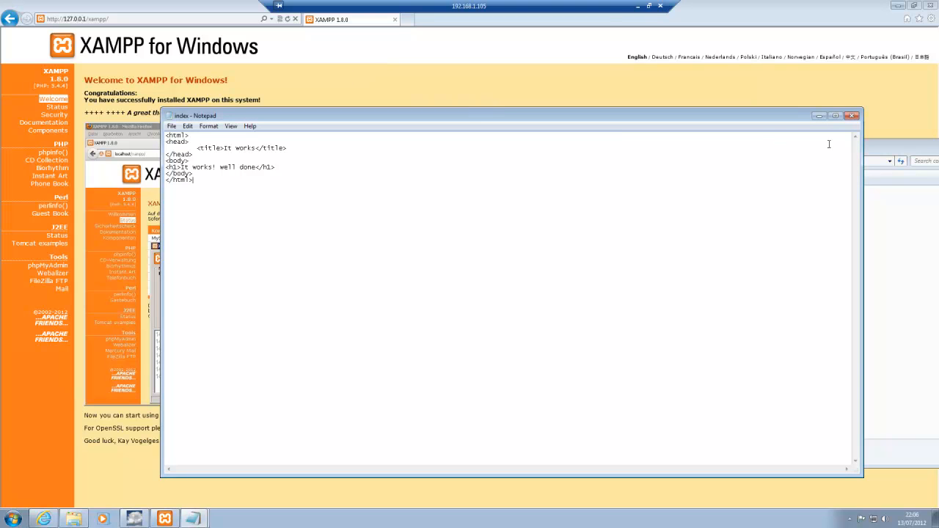
Step: Recheck the public_html part of the DocumentRoot path in httpd.conf and close both open Notepad documents
click(936, 251)
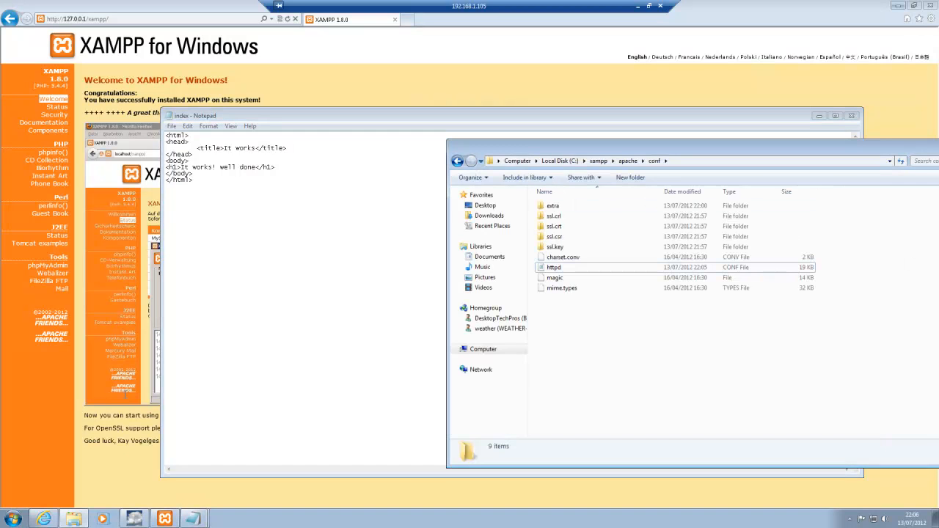
mouse_move(192, 519)
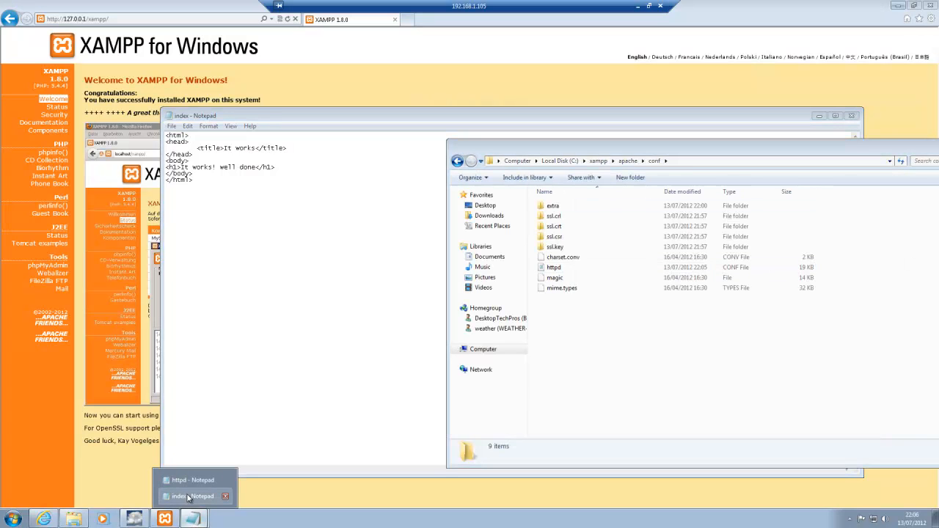
click(193, 480)
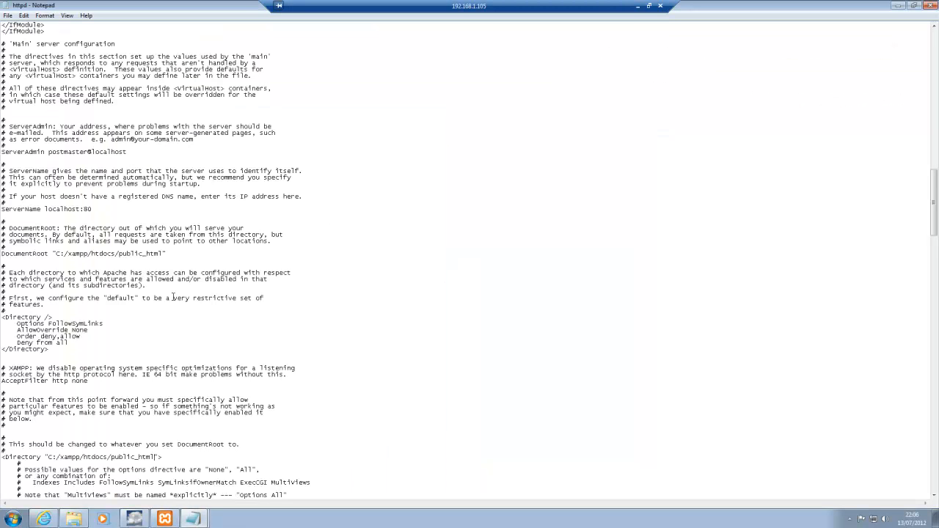
drag(119, 254, 168, 254)
click(933, 5)
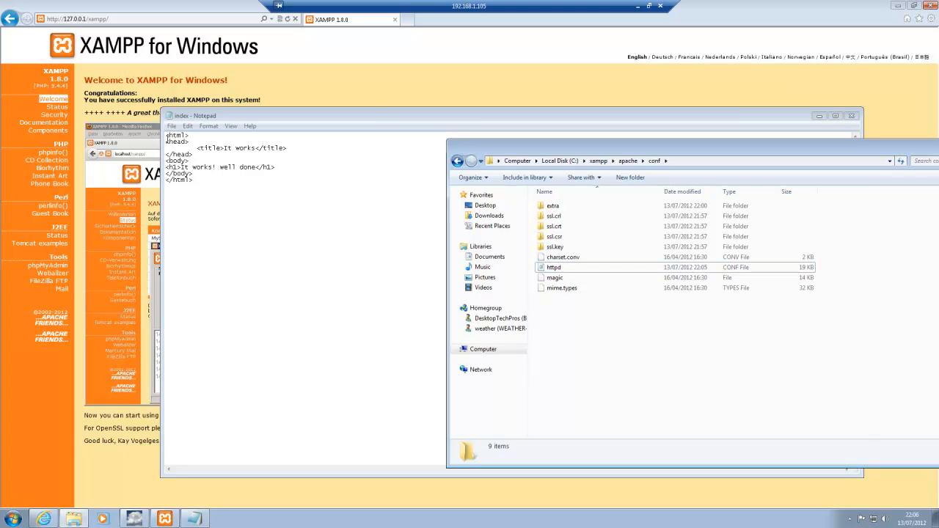
click(423, 119)
click(852, 116)
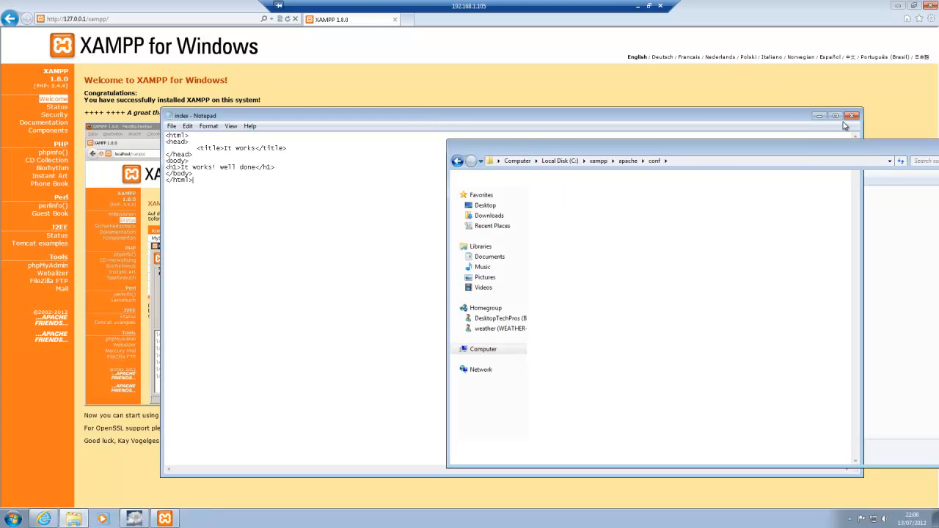
Step: Browse to the xampp\htdocs\public_html folder to check for the saved index file
click(598, 161)
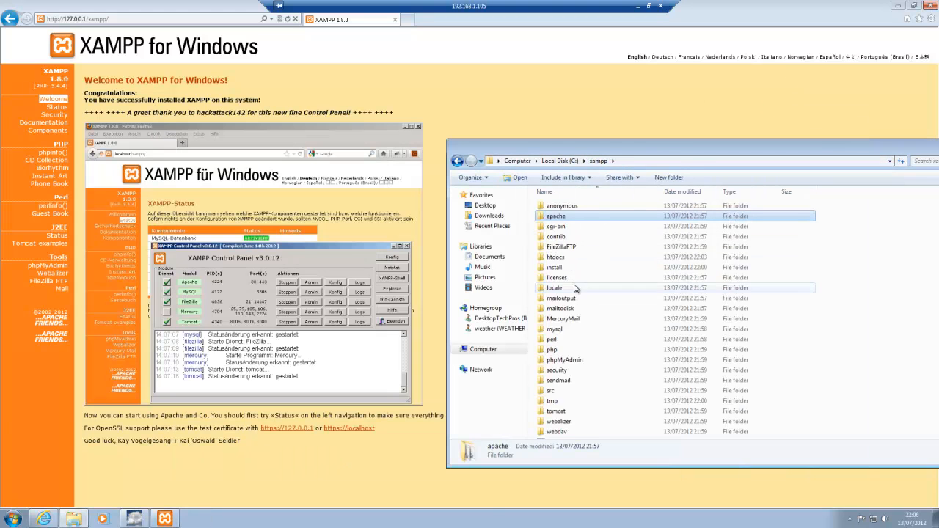
double_click(560, 257)
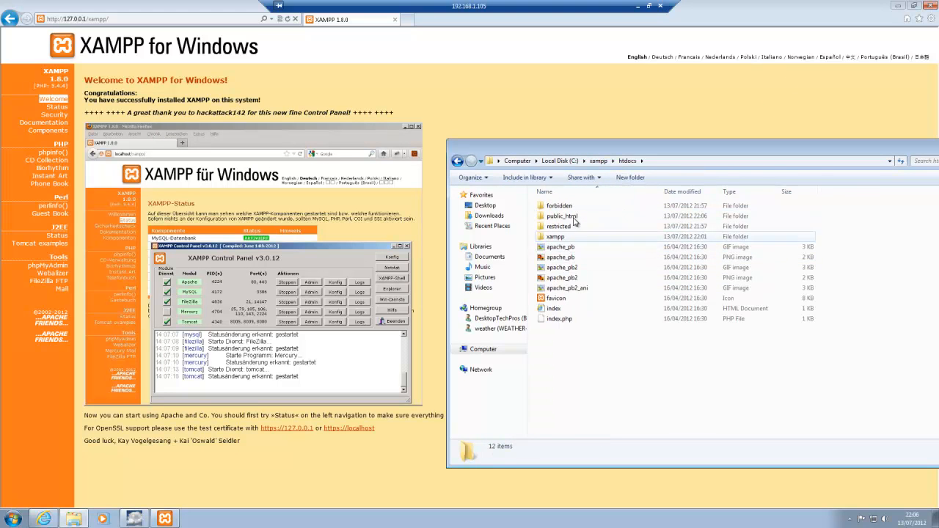
double_click(577, 216)
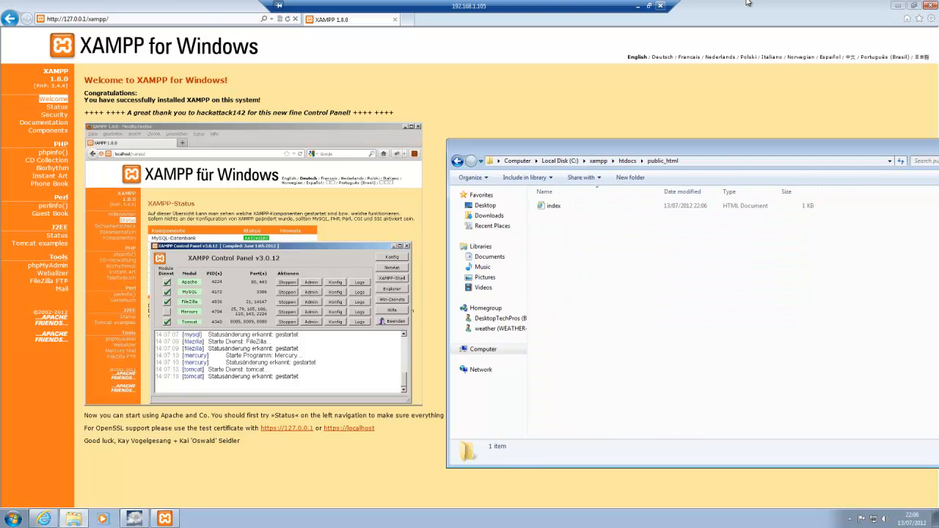
Step: Restart Internet Explorer, load 127.0.0.1 to test which page the server delivers, and close the browser
click(930, 5)
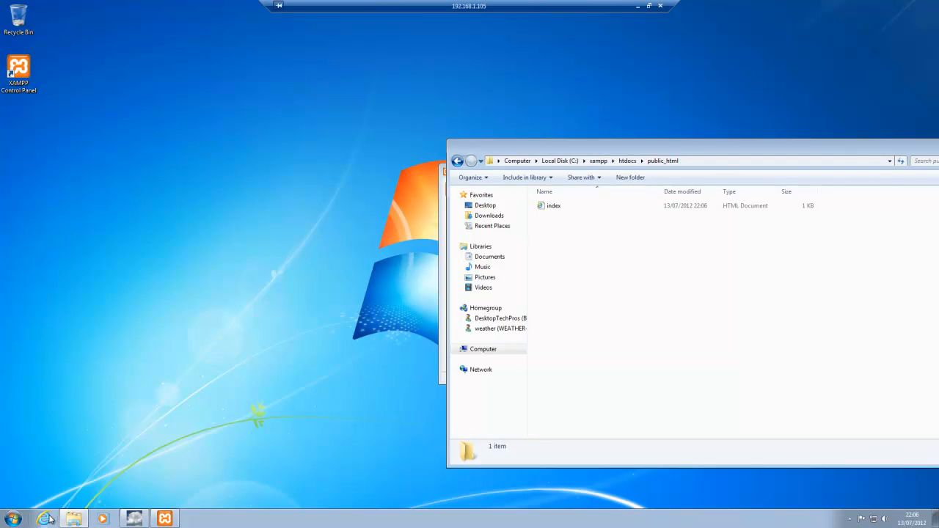
click(45, 519)
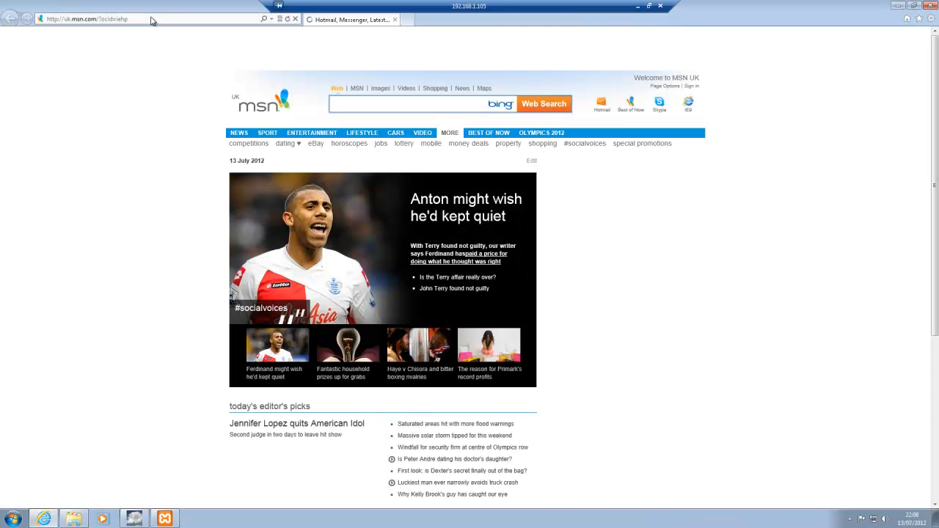
click(150, 19)
text(127.0.0.1/)
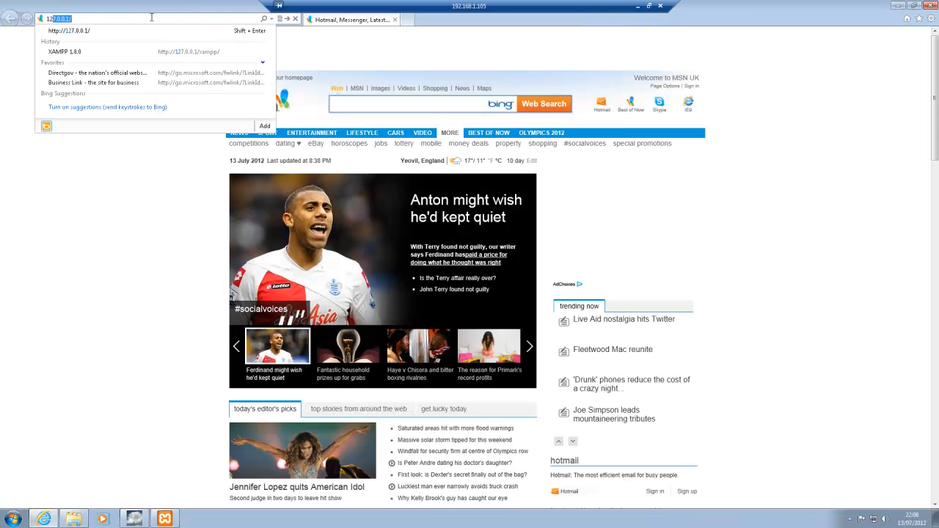
key(Return)
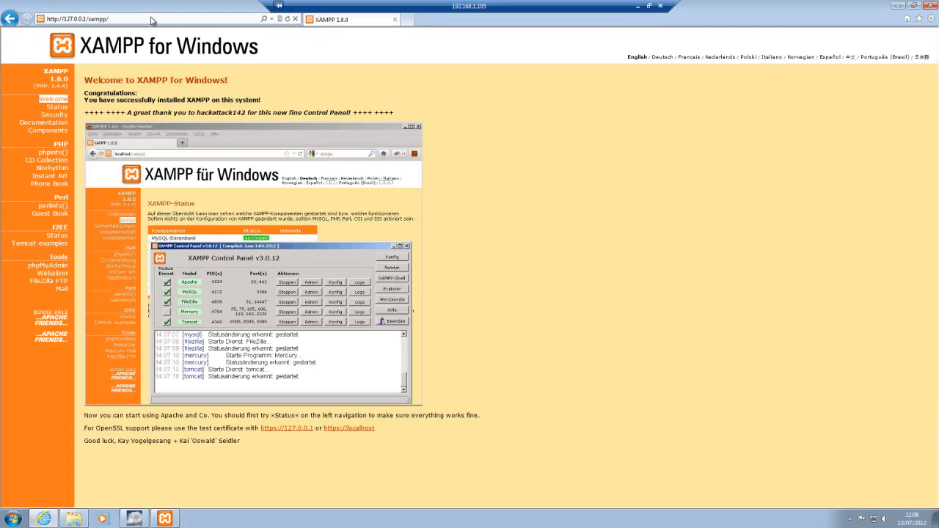
click(934, 5)
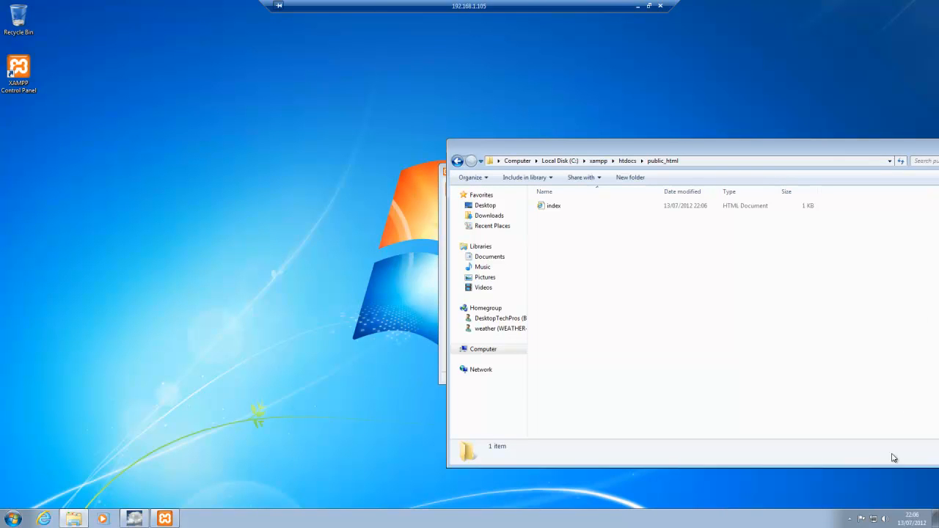
Step: Bring up the XAMPP Control Panel, review its general configuration and module autostart options, and save the configuration
click(849, 521)
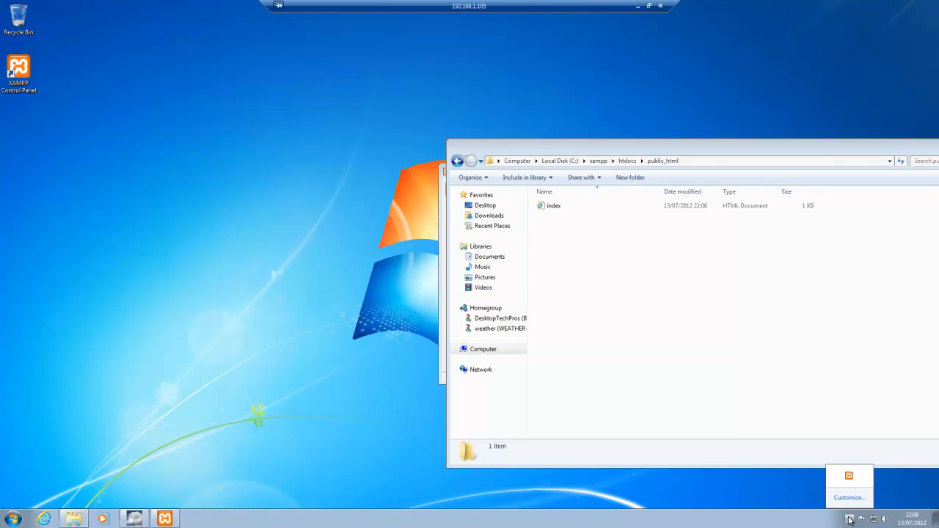
click(849, 478)
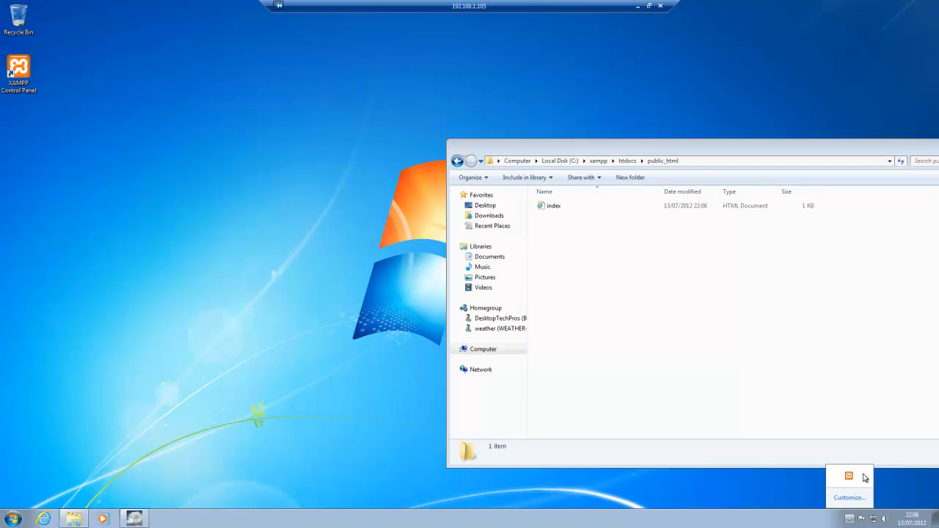
right_click(860, 482)
click(867, 491)
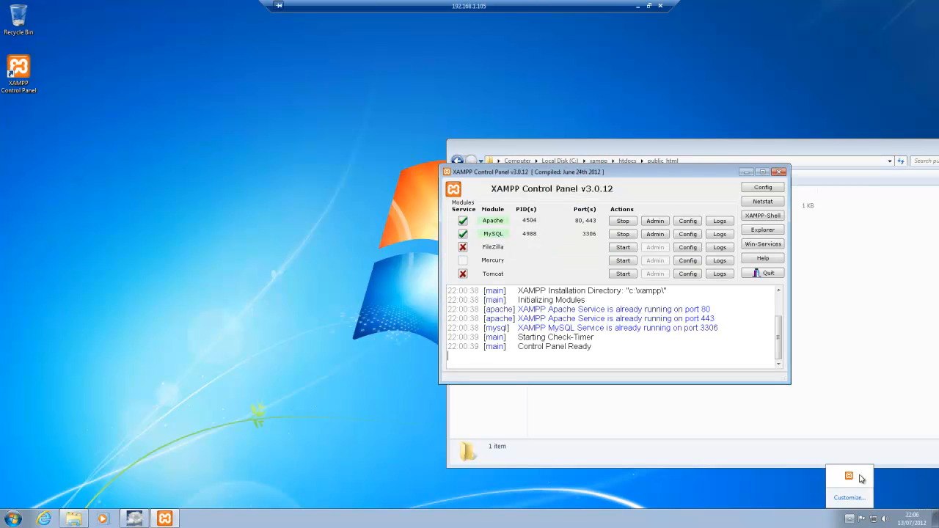
click(764, 188)
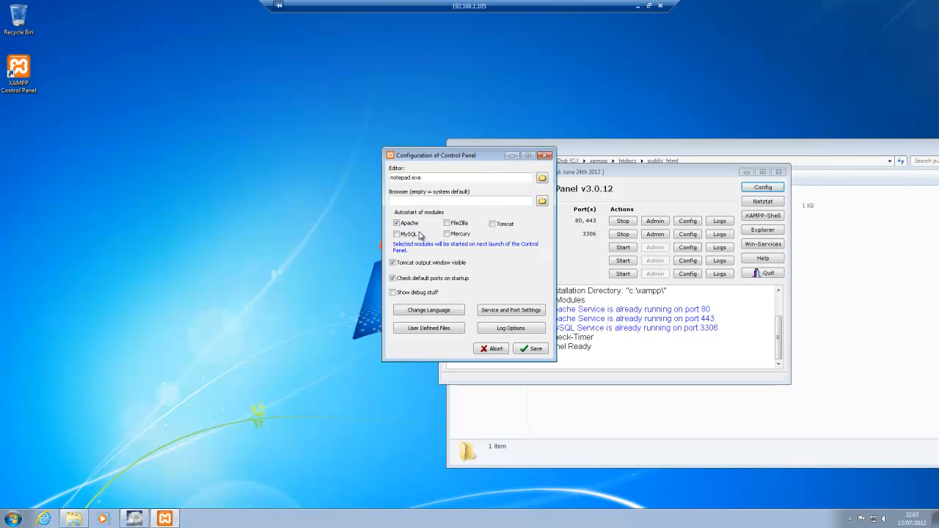
click(527, 352)
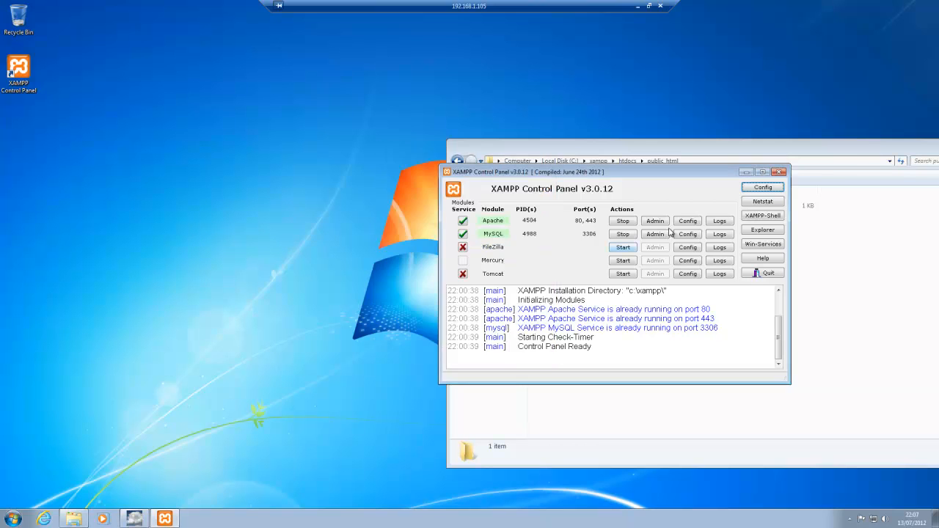
Step: Review the service and port settings within the XAMPP Control Panel configuration, and save the configuration again
click(763, 188)
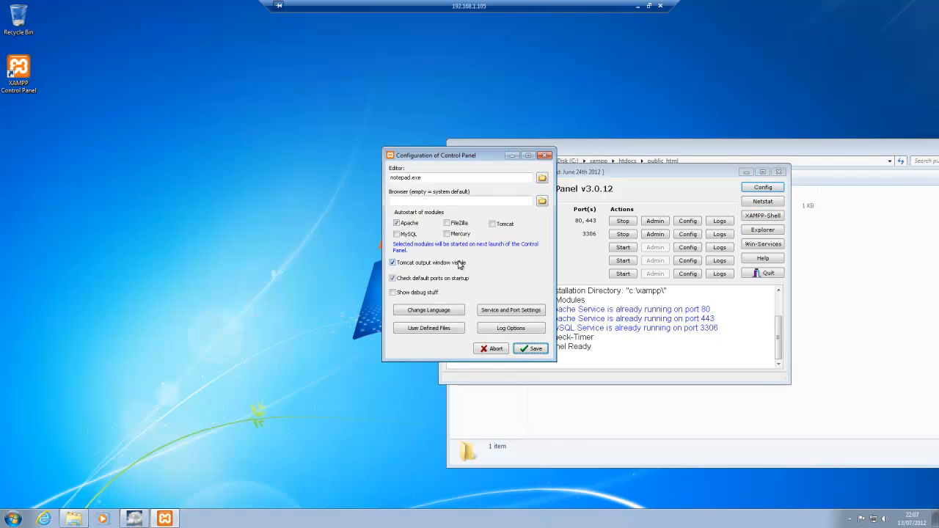
click(538, 314)
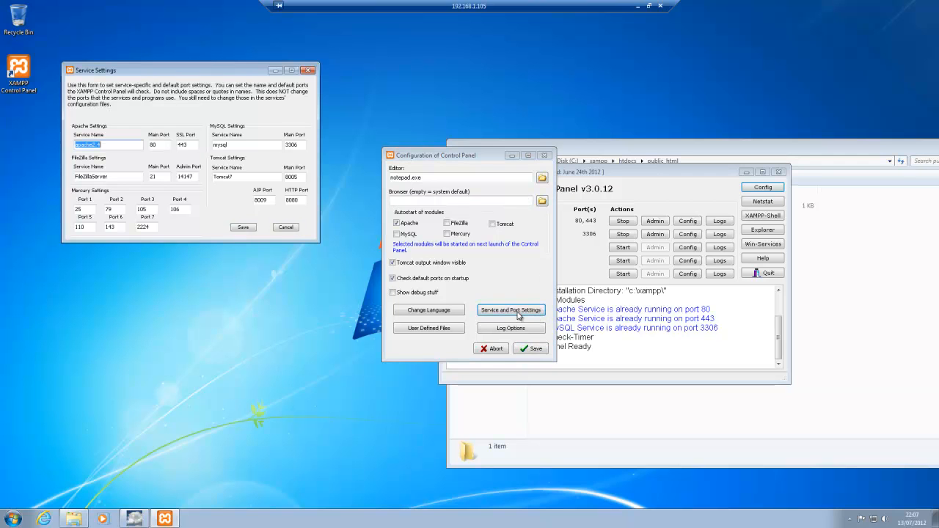
click(311, 71)
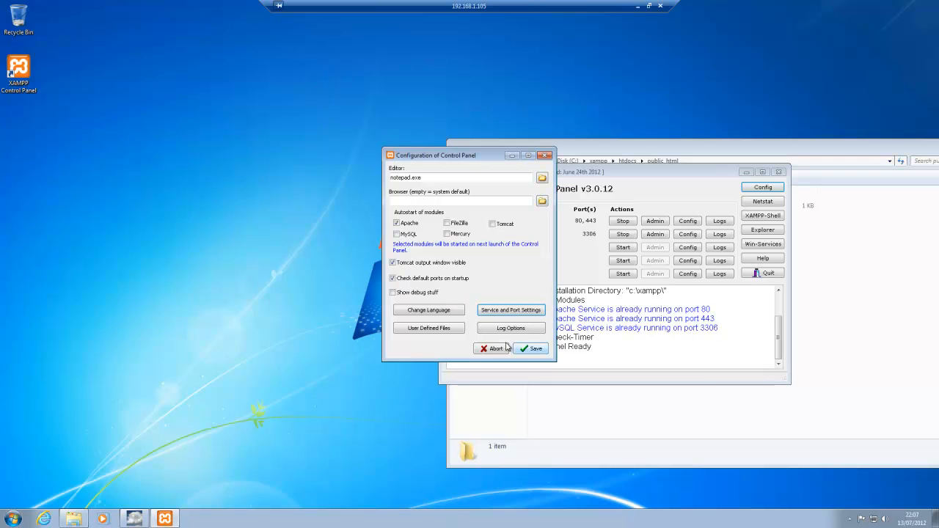
click(530, 349)
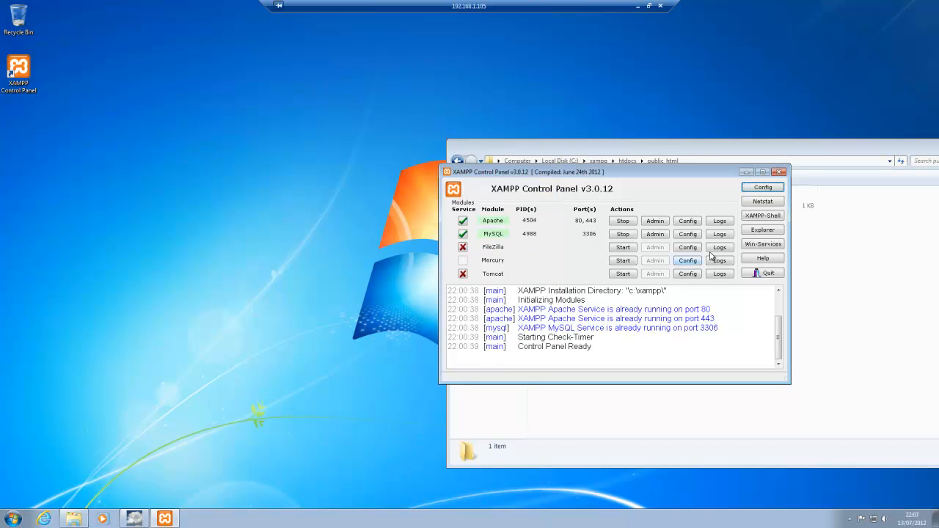
Step: Open the Windows services list from XAMPP, and put the remote desktop in an enlarged window with the whole XAMPP Control Panel in view
click(767, 246)
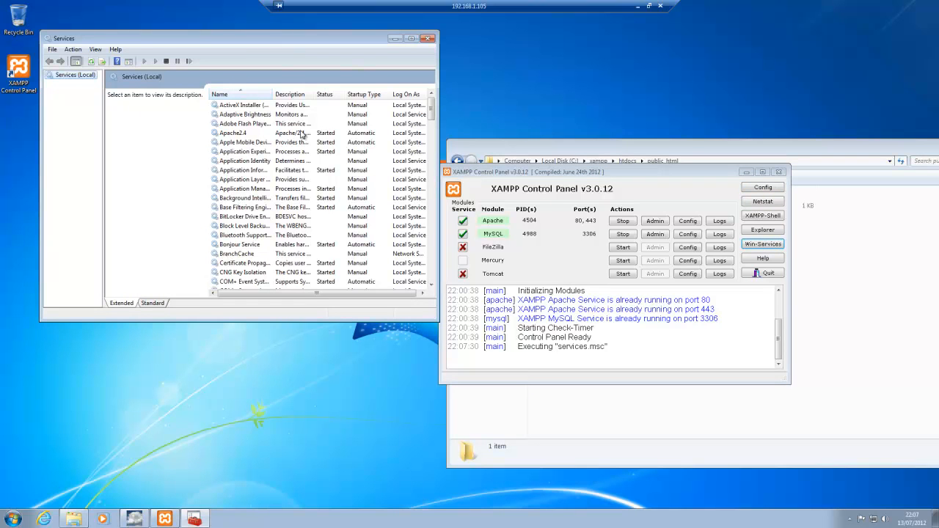
click(648, 5)
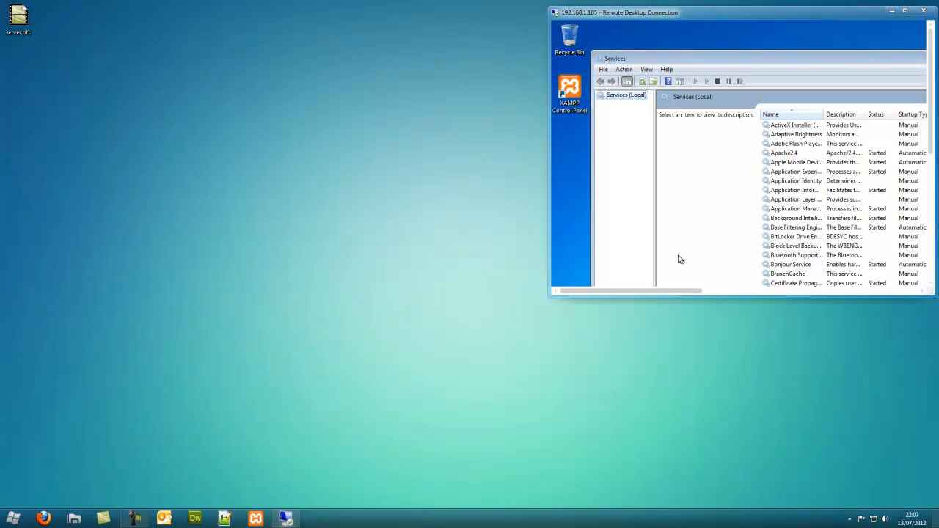
drag(550, 291, 331, 458)
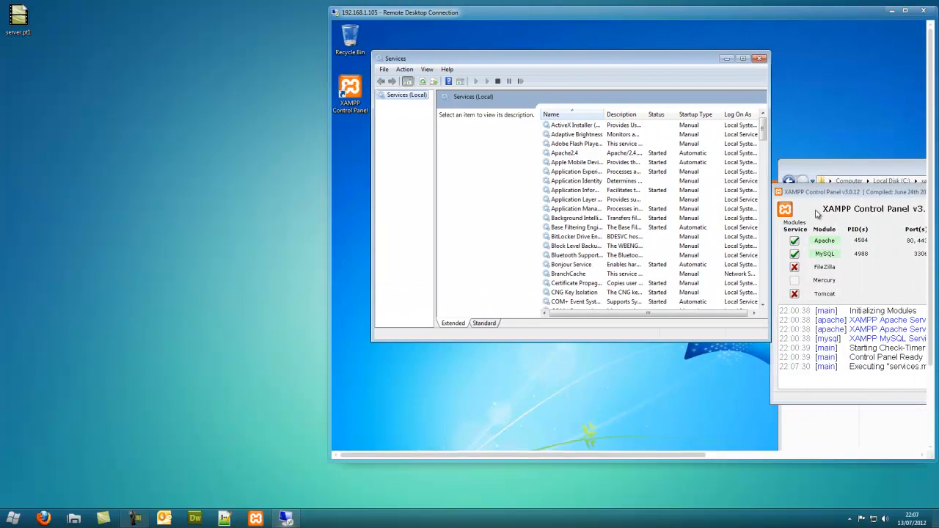
drag(834, 192, 549, 178)
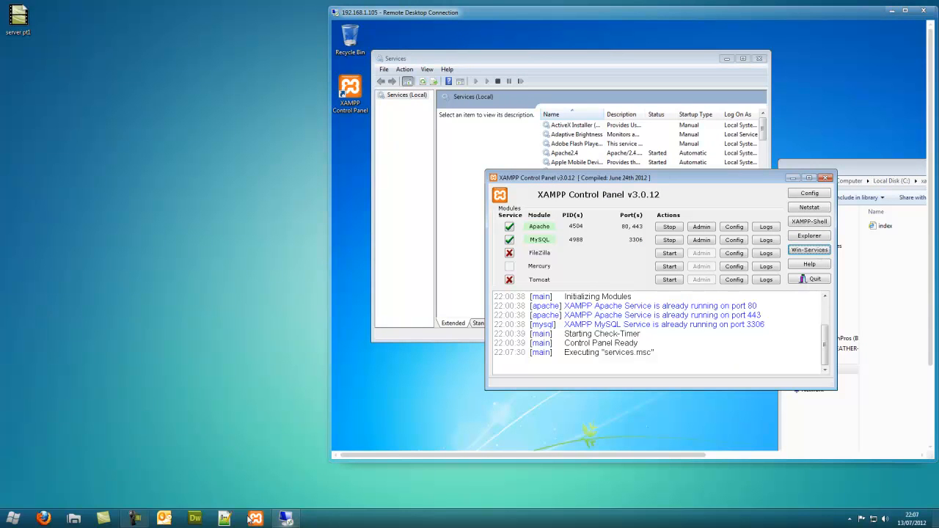
Step: Open the local machine's XAMPP Control Panel and move it next to the remote machine's XAMPP Control Panel
click(851, 519)
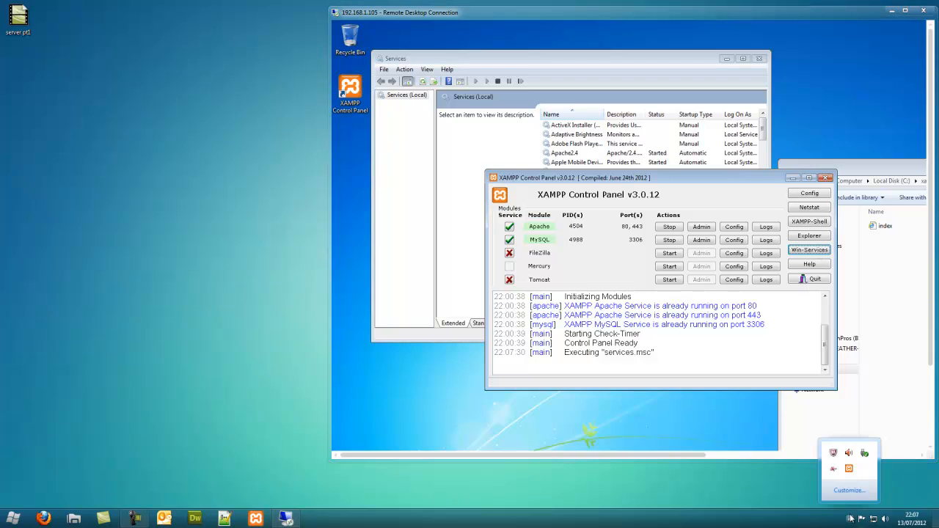
double_click(849, 469)
click(847, 473)
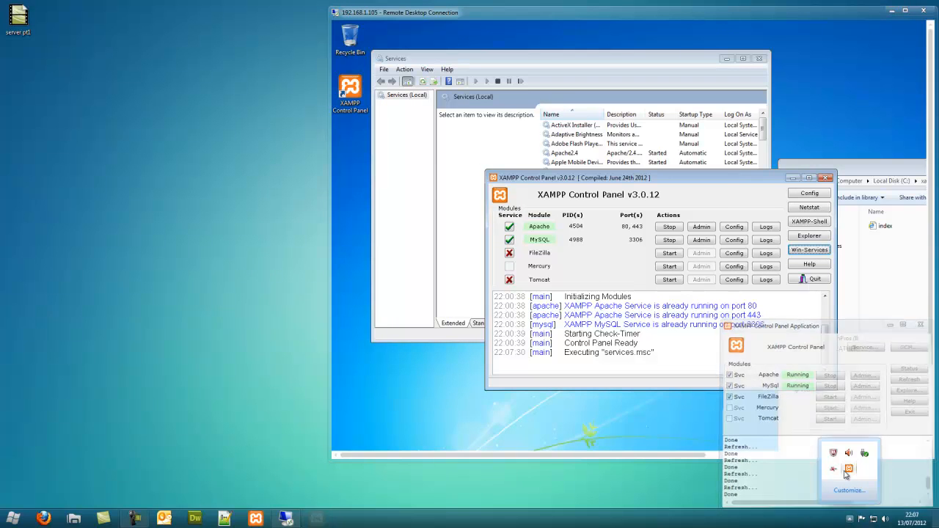
click(847, 473)
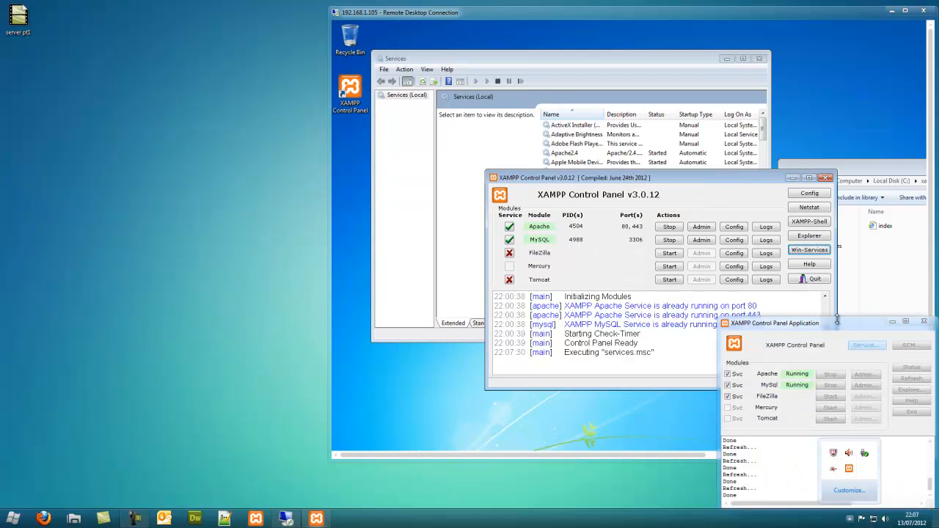
drag(837, 323, 528, 185)
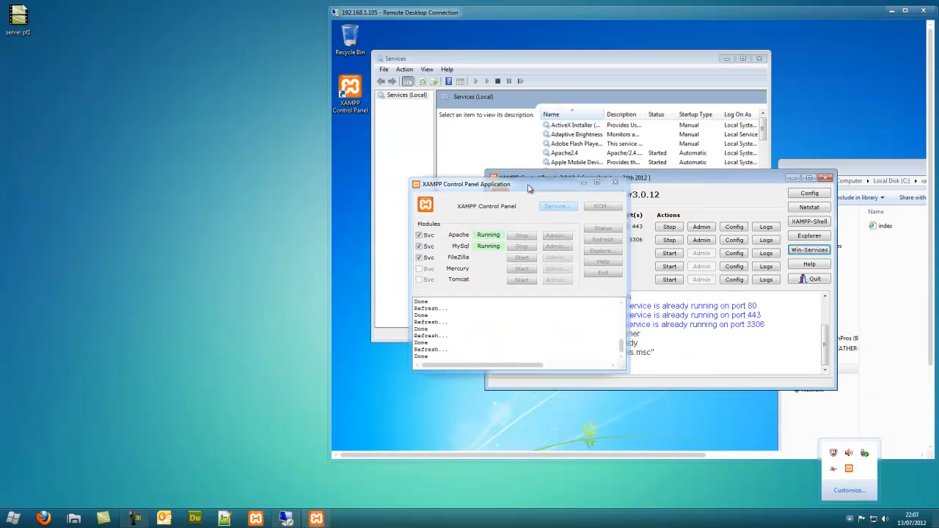
Step: Check the local machine's Windows services list and XAMPP service settings, and close them along with the local XAMPP Control Panel
click(603, 208)
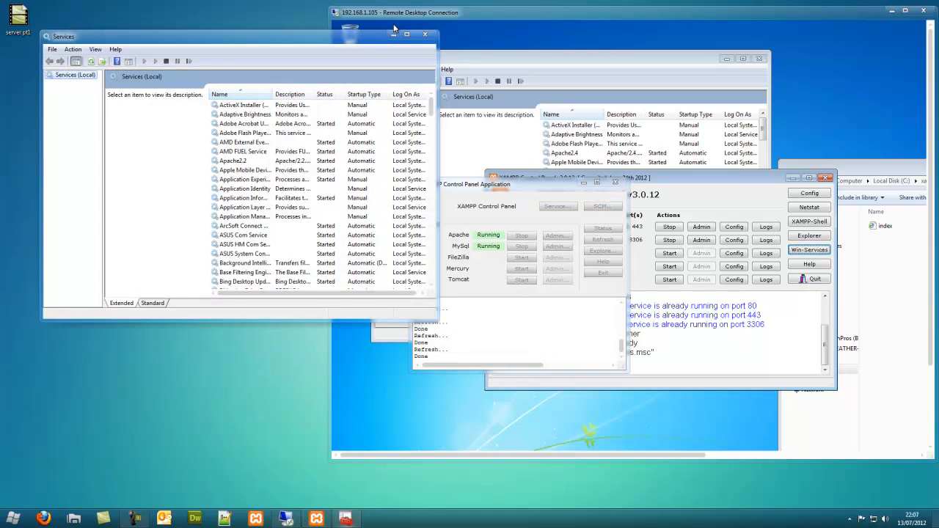
click(424, 34)
click(565, 207)
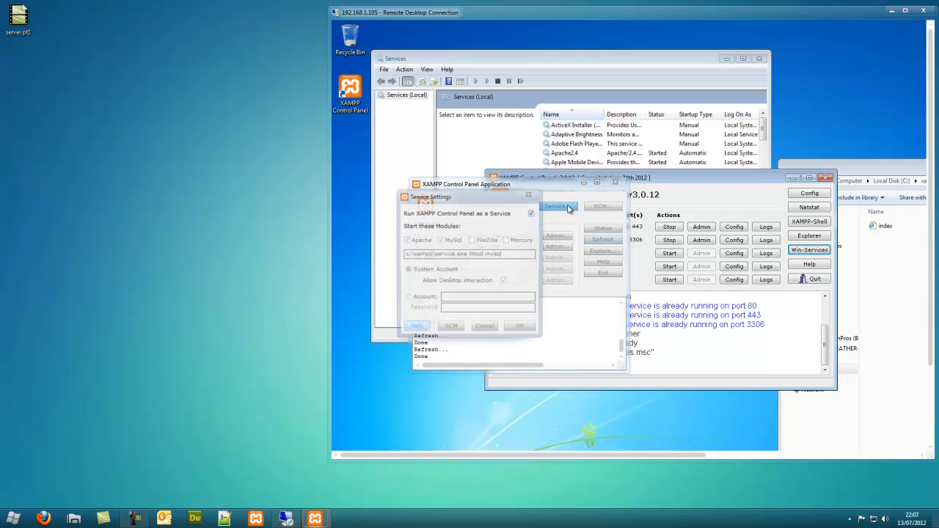
click(530, 194)
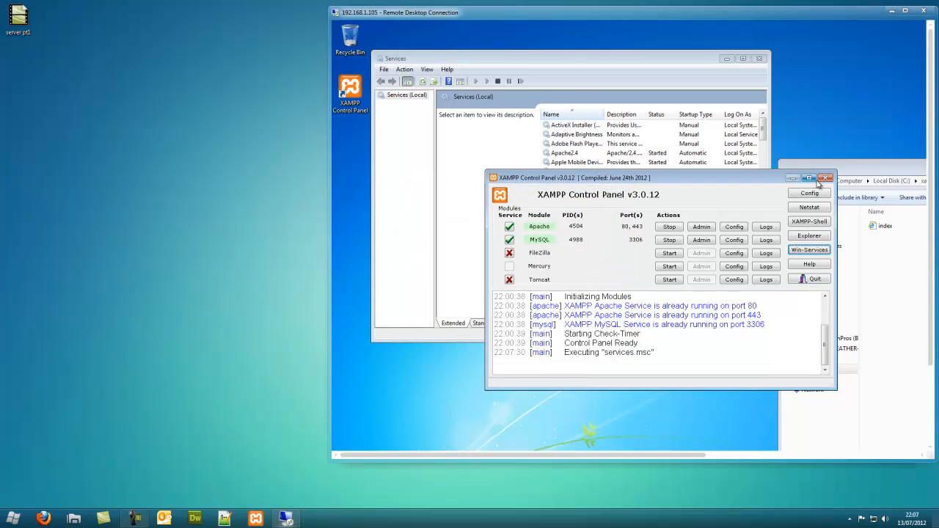
Step: Show the remote desktop full screen, clear the view of its Services window, and restart the Apache2.4 service
click(905, 11)
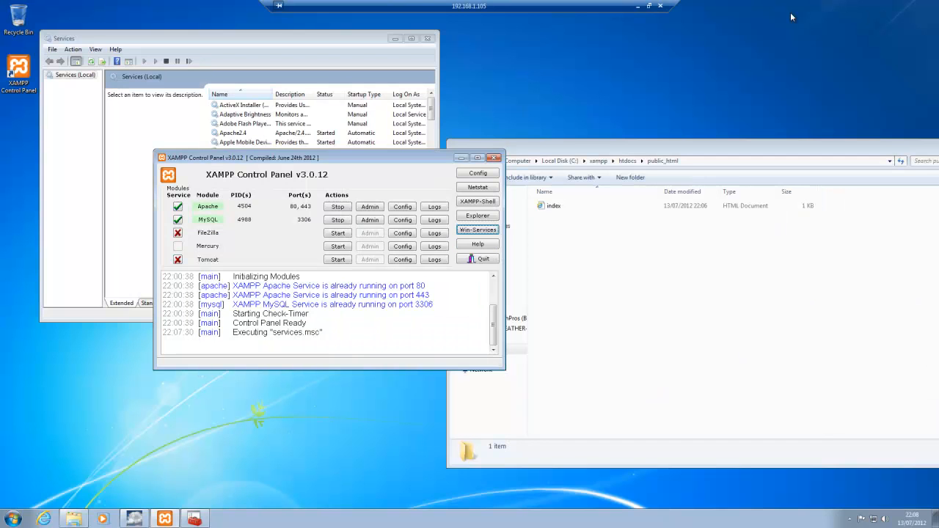
drag(375, 163, 626, 230)
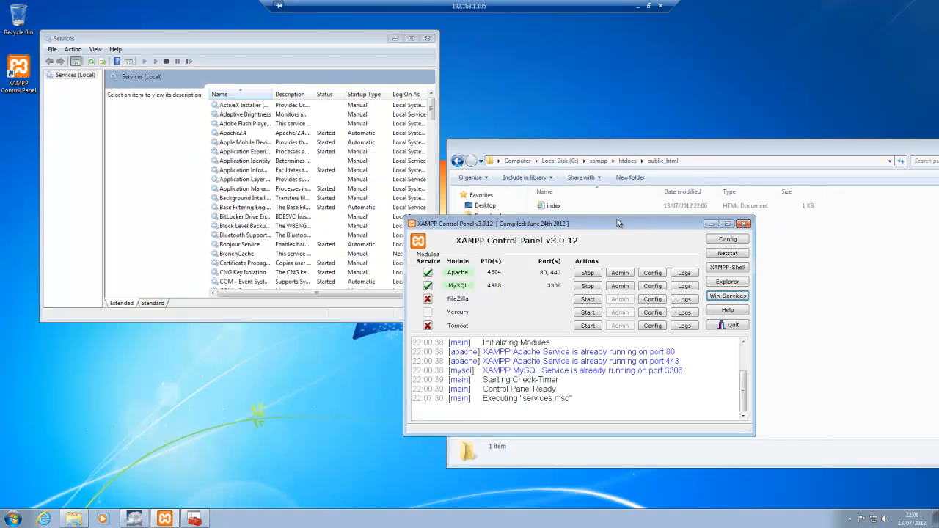
click(242, 134)
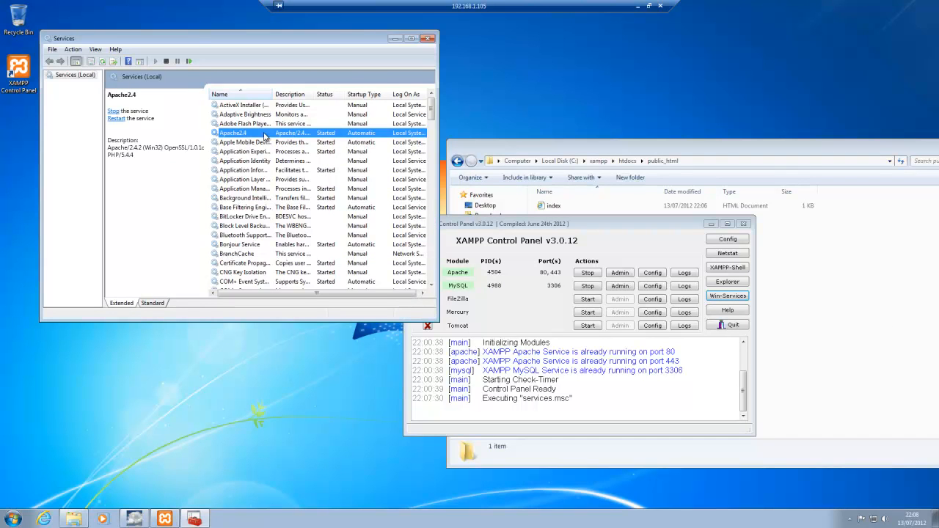
click(117, 119)
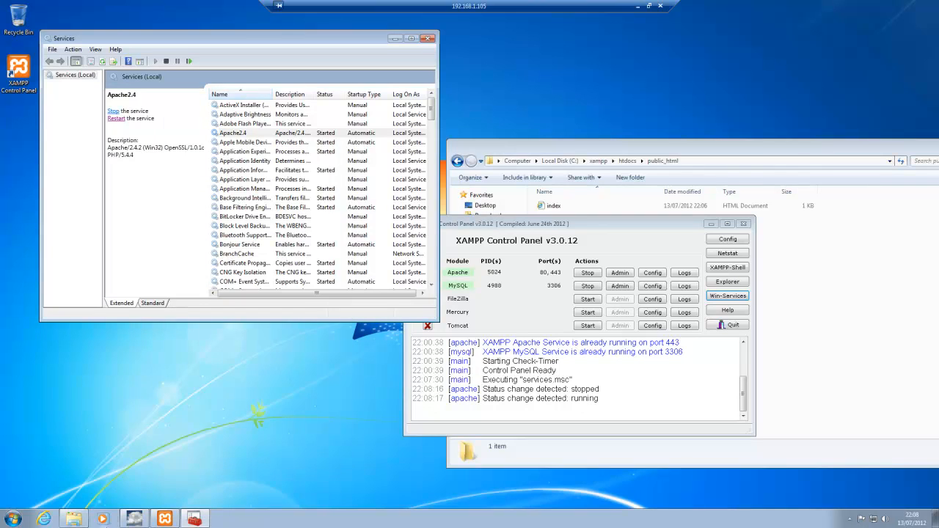
Step: Load 127.0.0.1 in Internet Explorer on the remote machine to check the custom index page, and close the browser
click(44, 518)
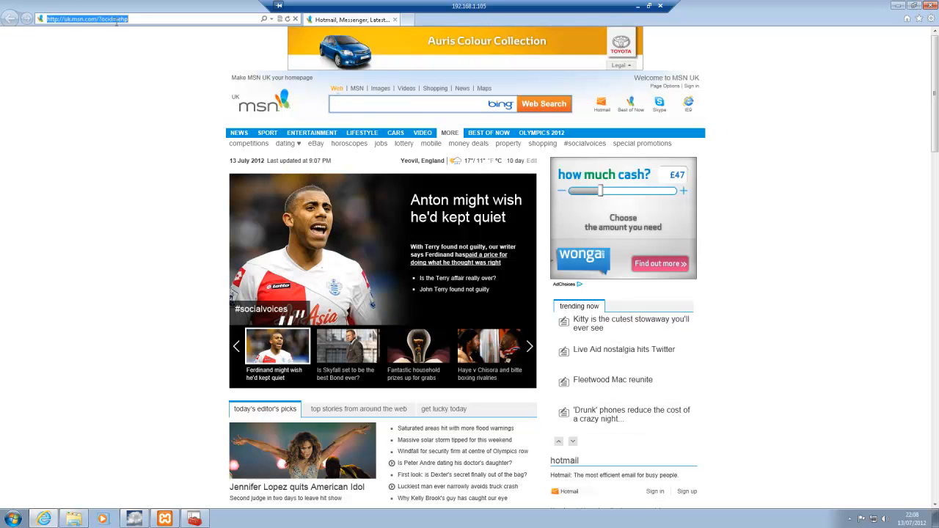
click(112, 19)
text(127.0.)
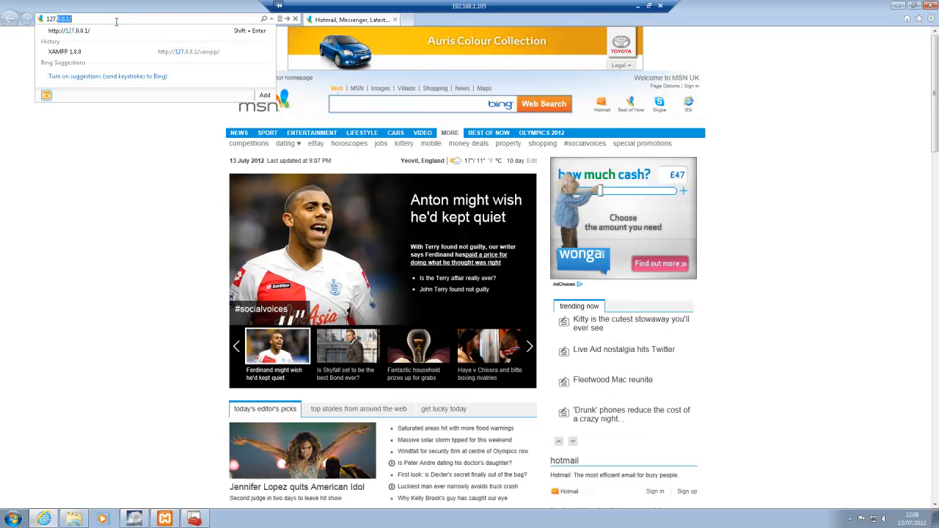
text(0.1)
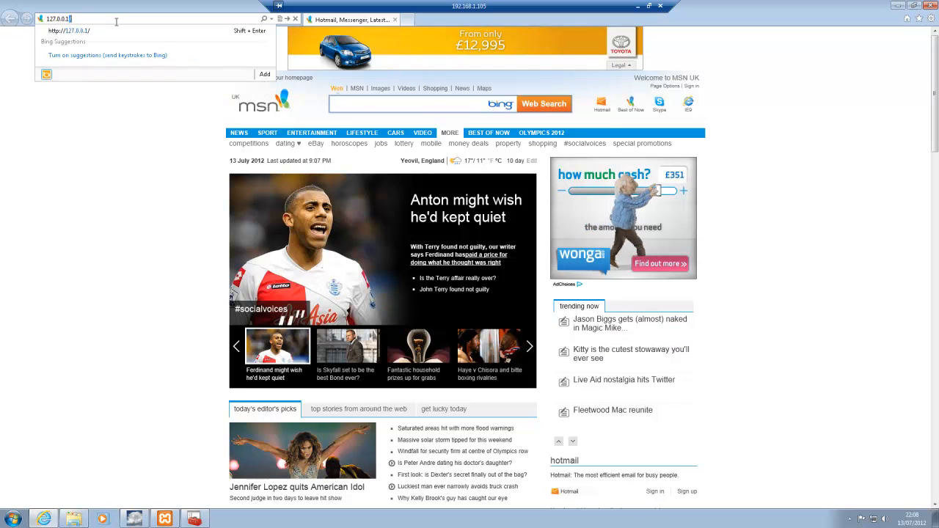
key(Return)
drag(7, 47, 112, 55)
click(157, 51)
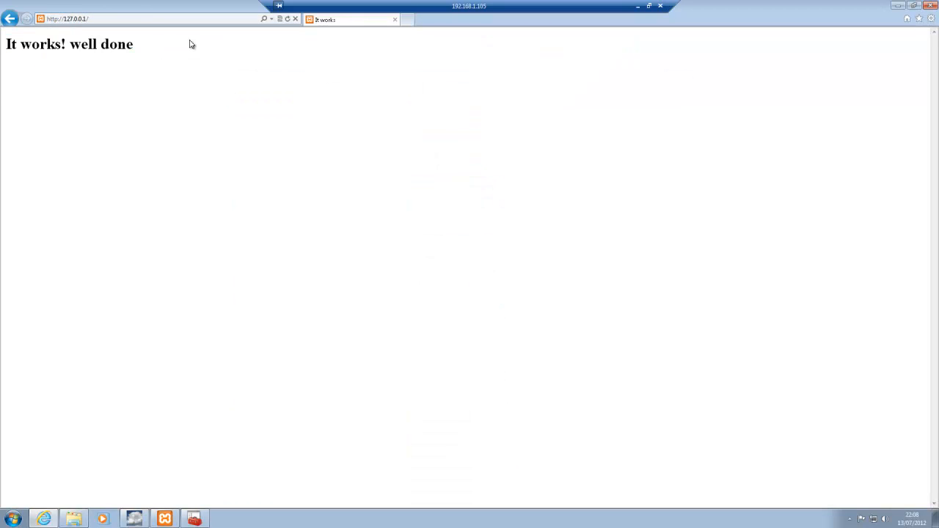
click(929, 6)
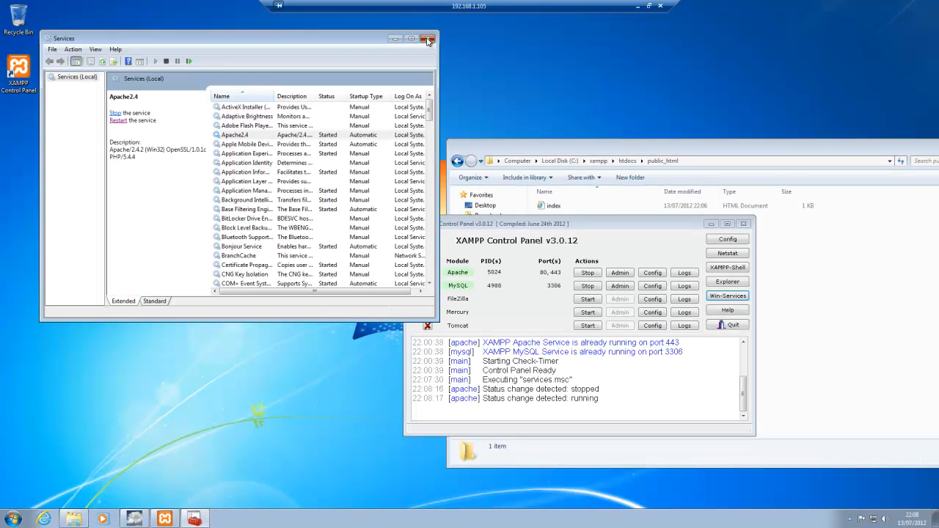
Step: Close the remote machine's Services window and the public_html folder window
click(428, 38)
drag(747, 149, 492, 140)
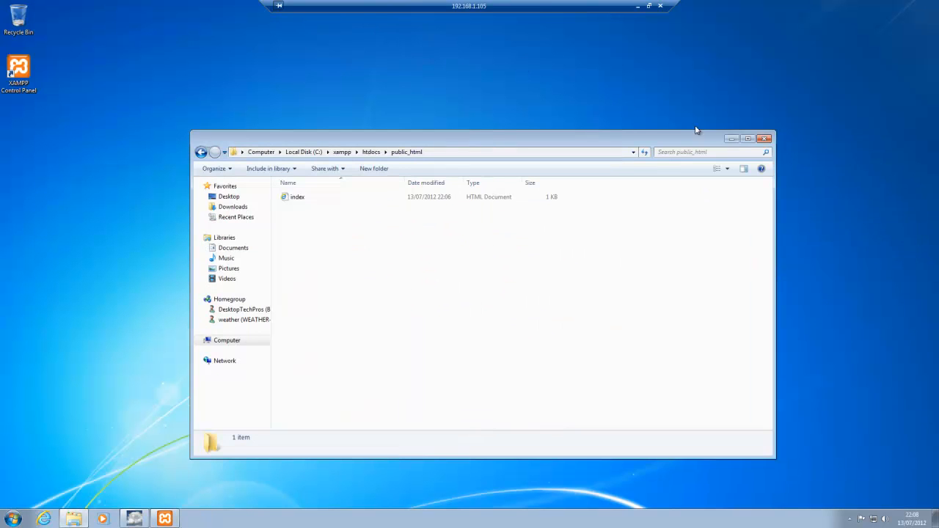
click(764, 139)
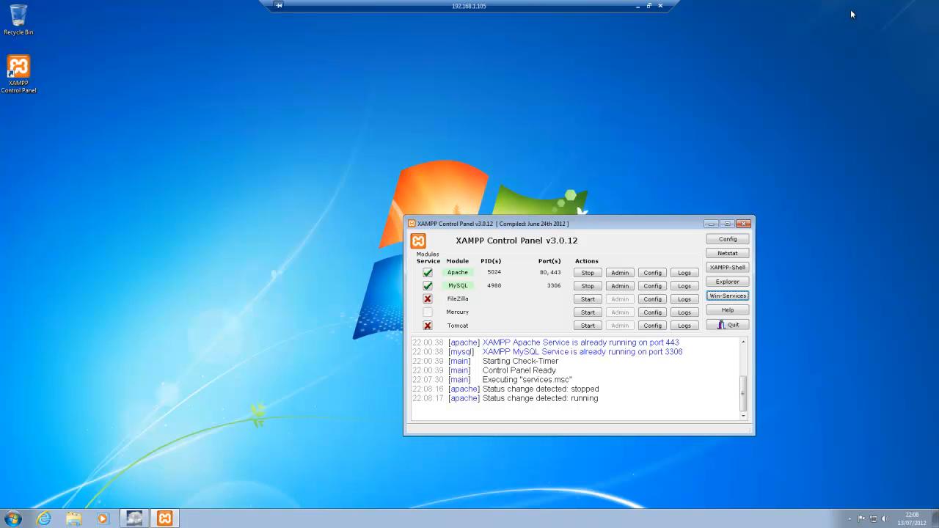
Step: Return the remote desktop to a window and load 192.168.1.105 in Firefox on the local machine to check the served page
click(649, 5)
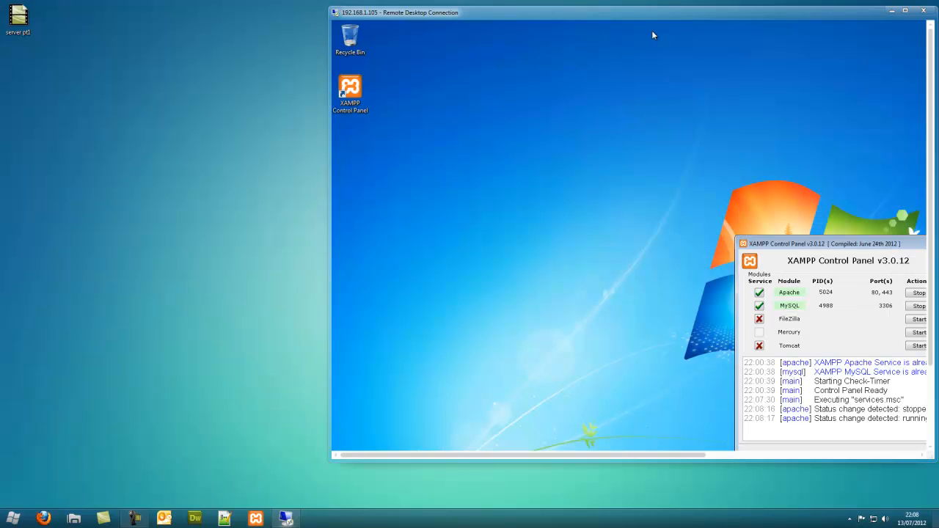
click(43, 519)
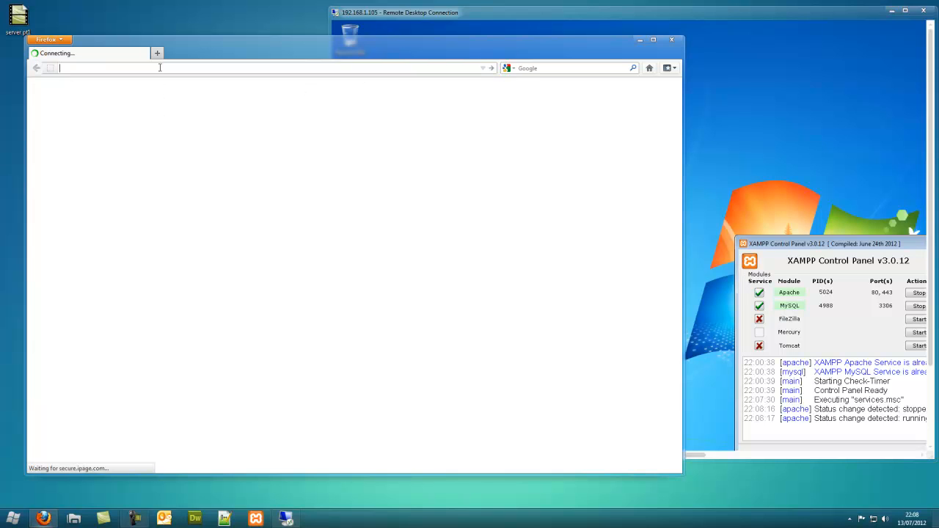
text(1)
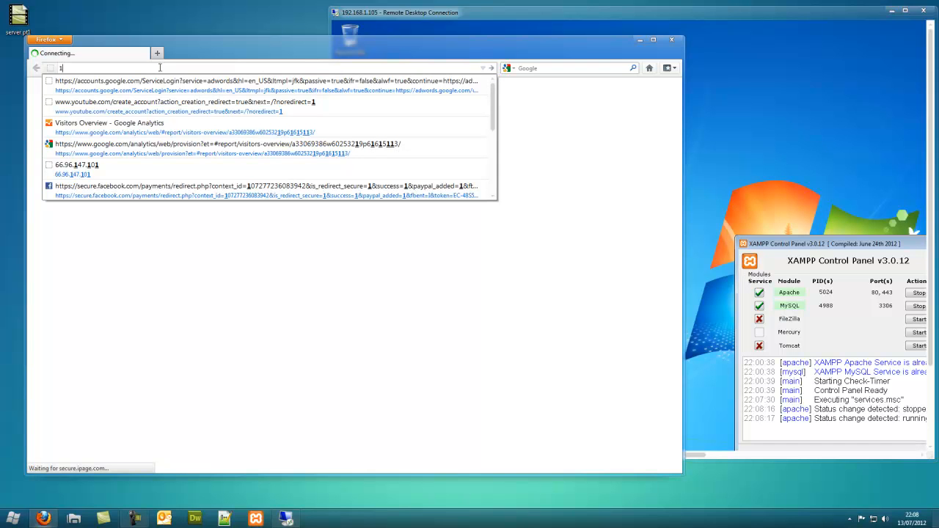
text(92.168.)
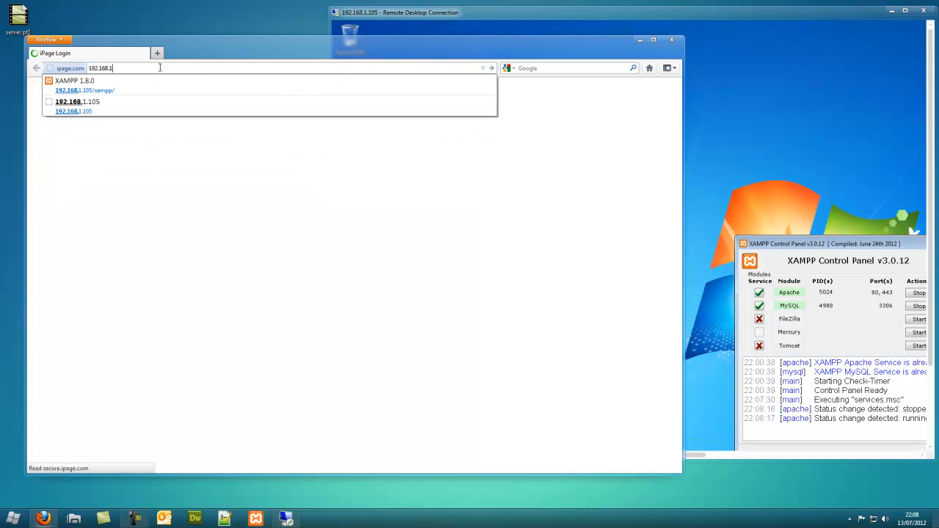
text(1.105)
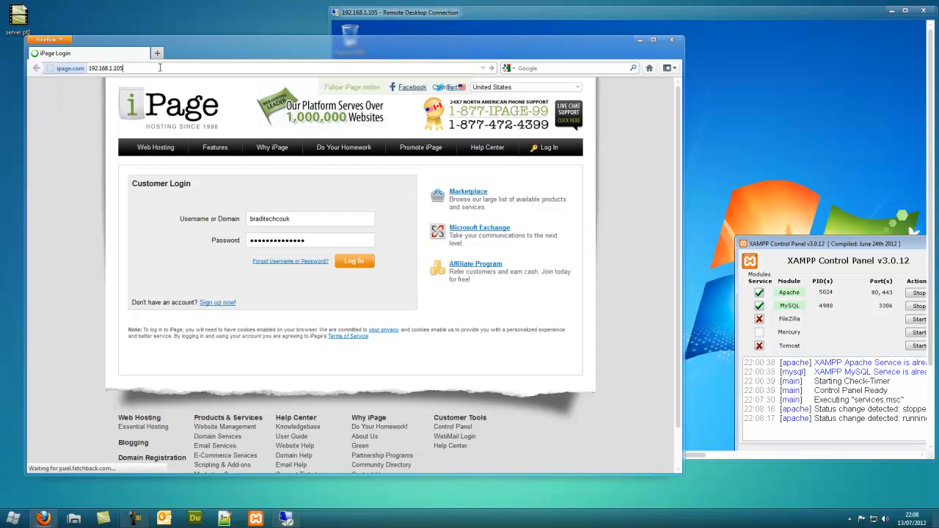
key(Return)
drag(195, 91, 95, 91)
Step: Load localhost in the local Firefox, look through the site's Tutorials and Home pages, and close the browser
click(106, 66)
text(lo)
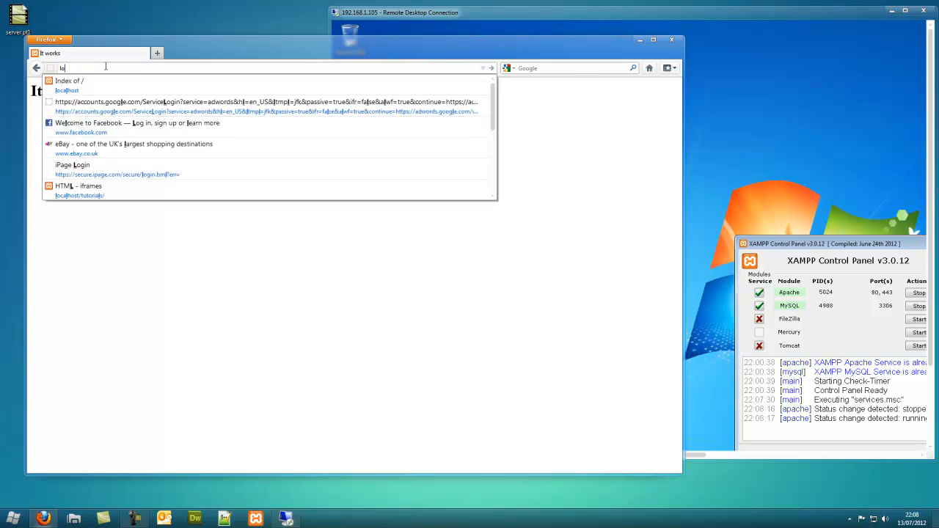
text(calho)
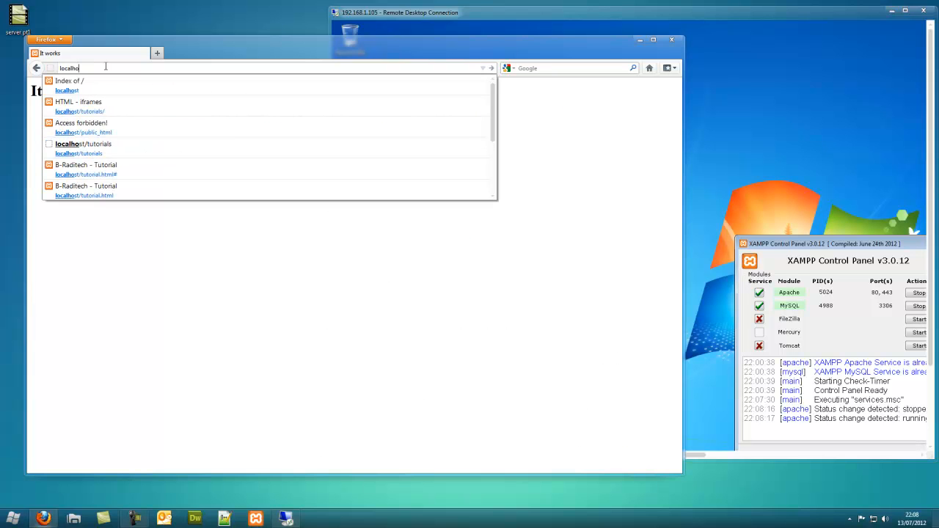
text(st)
key(Return)
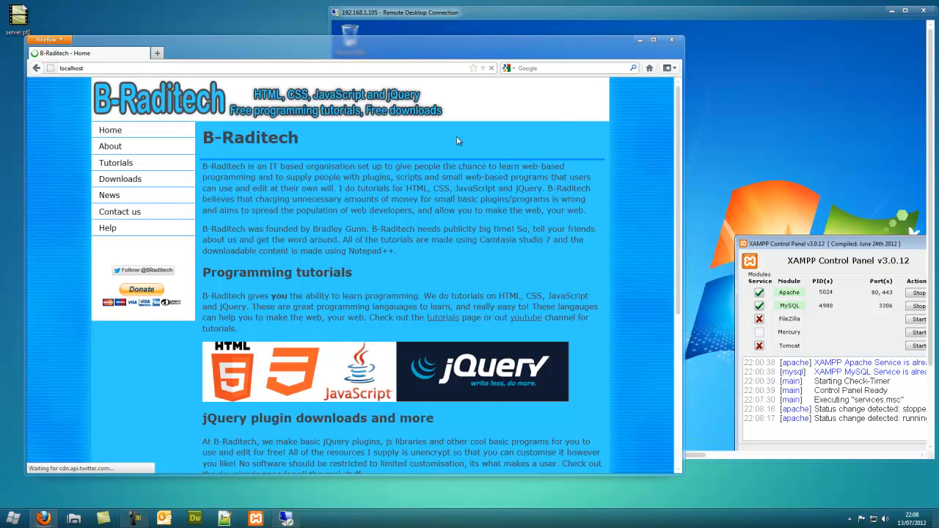
drag(678, 125, 676, 89)
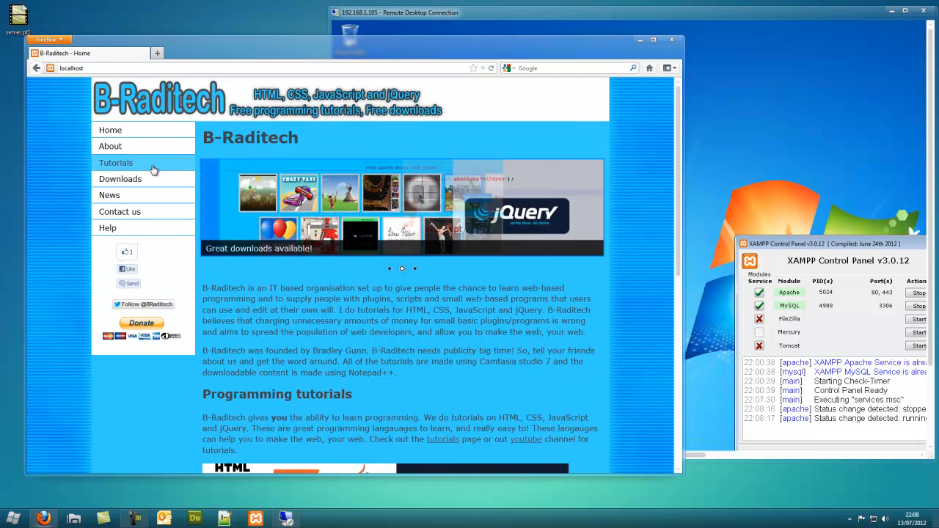
click(234, 174)
scroll(602, 276, down, 3)
scroll(600, 276, up, 3)
click(110, 130)
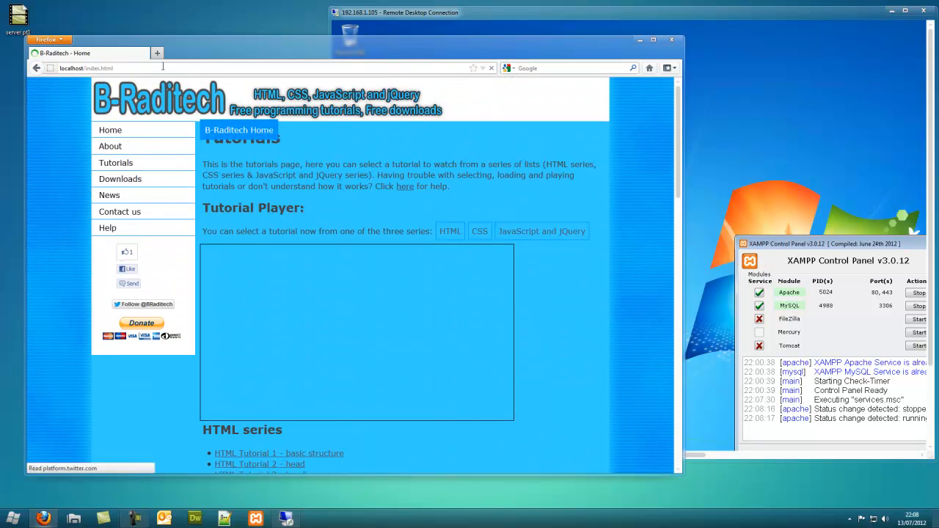
click(156, 66)
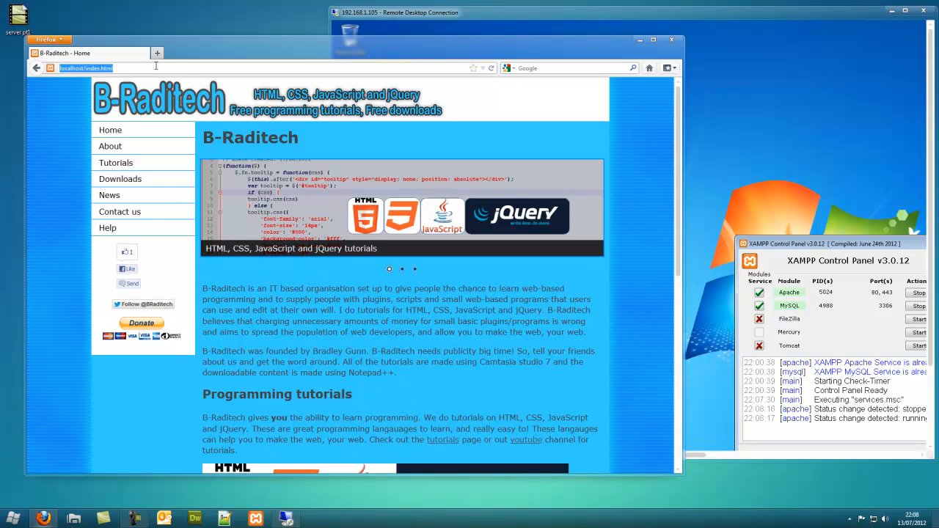
click(671, 39)
Step: Show the remote desktop full screen and try to open the local machine's site by its computer name in Internet Explorer
double_click(668, 12)
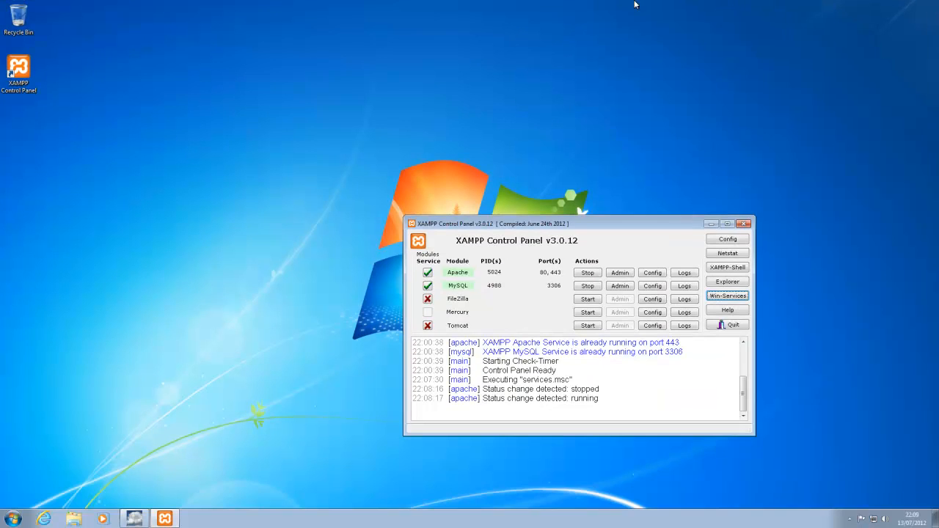
click(43, 519)
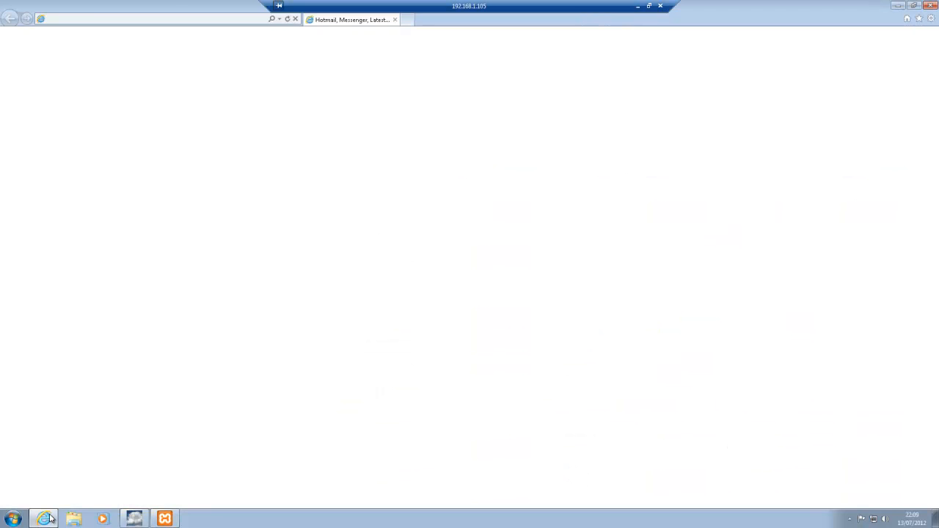
click(105, 19)
text(l)
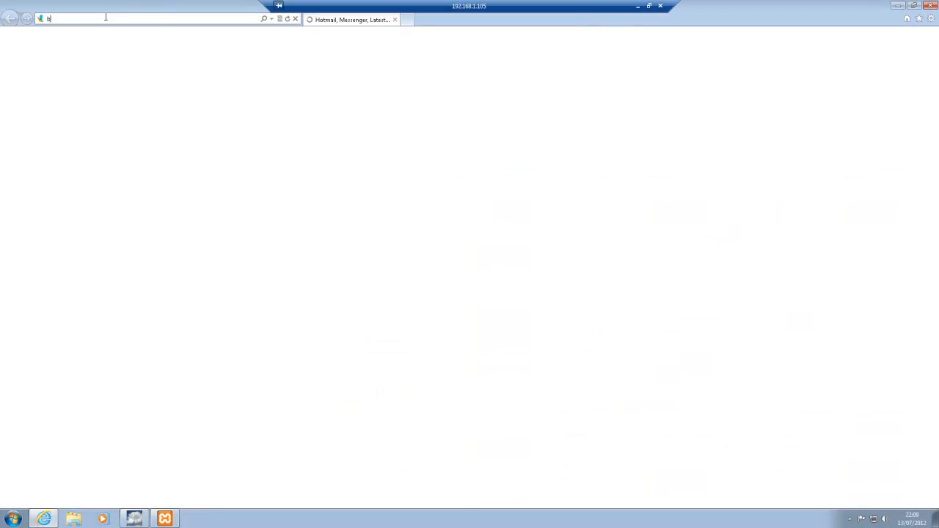
text(radley-pc)
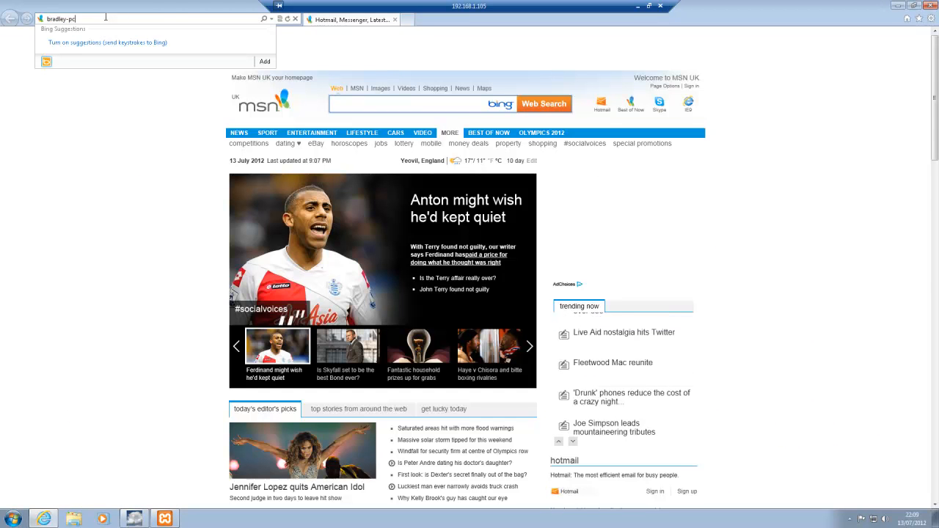
key(Return)
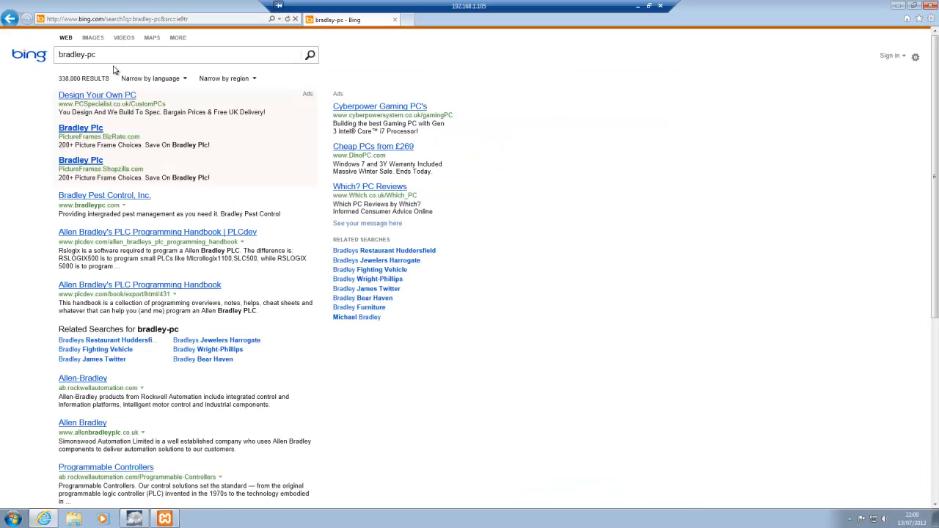
Step: Retry the local machine's computer name as the address in uppercase and again in lowercase, and close Internet Explorer
click(118, 18)
text(b)
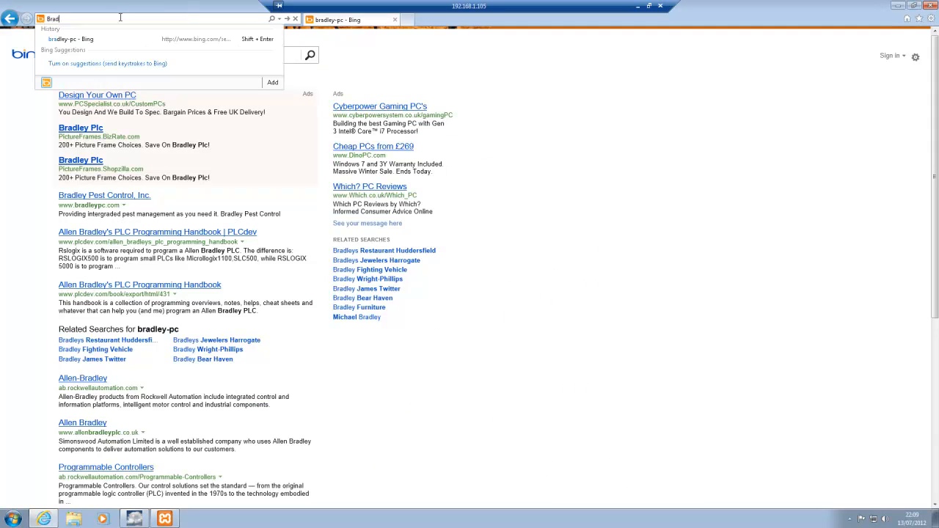
text(RADLEY-PC)
key(Return)
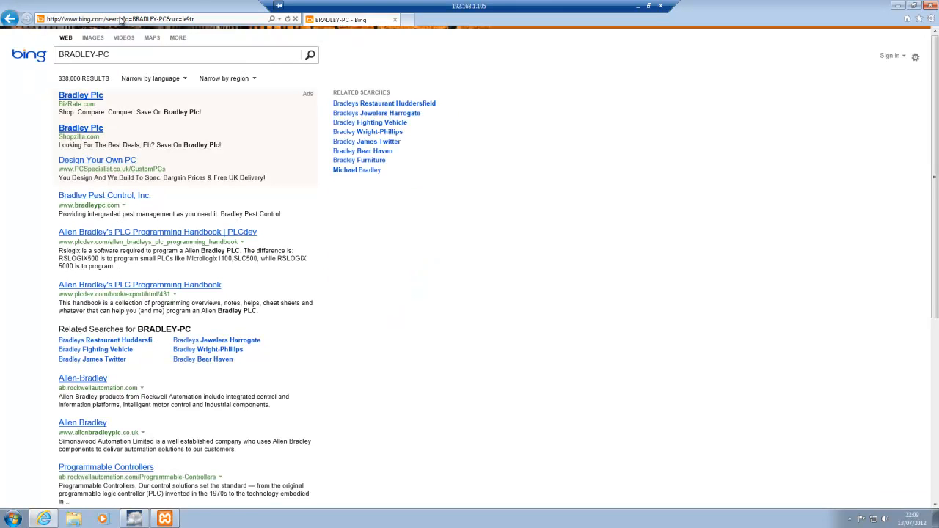
click(136, 16)
text(brad)
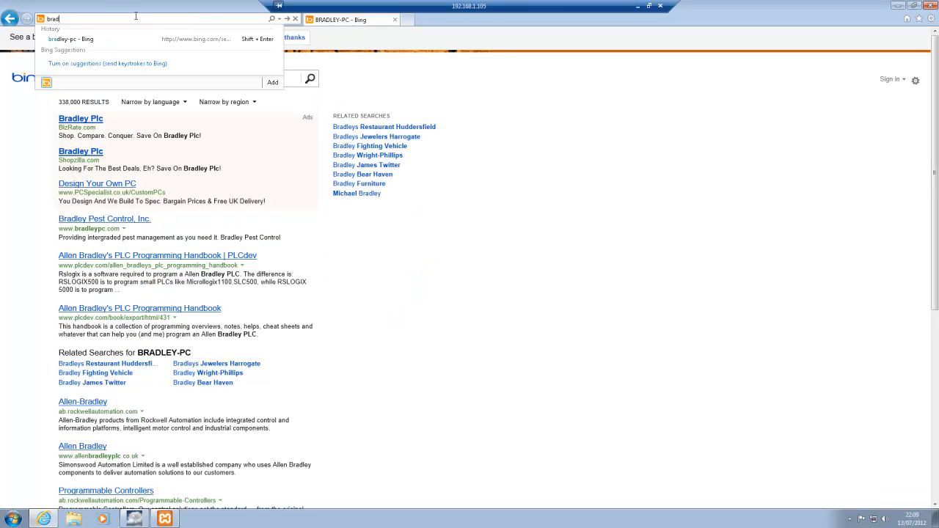
text(ley-pc)
key(Return)
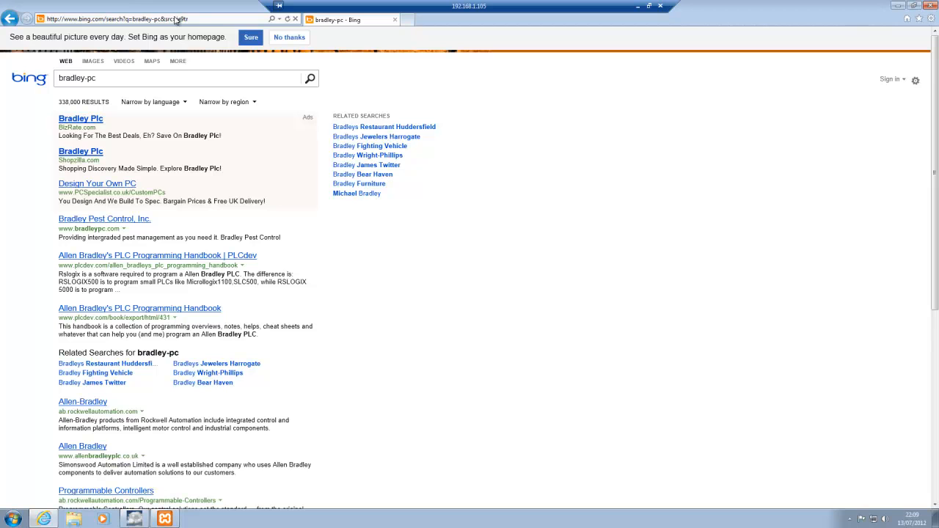
click(176, 20)
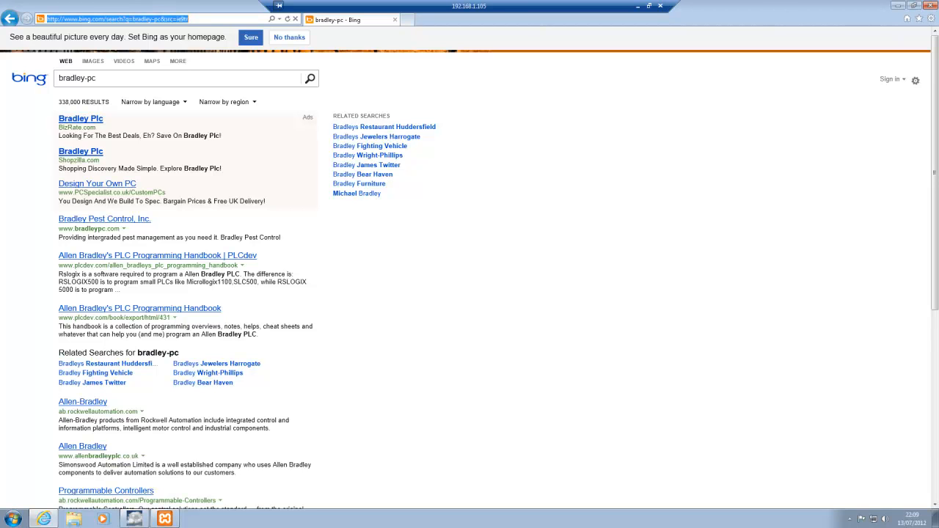
click(929, 6)
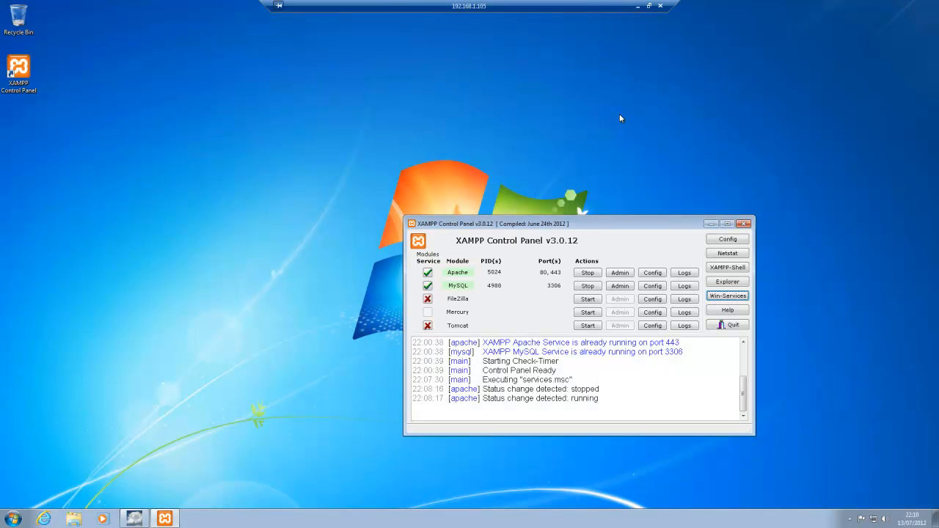